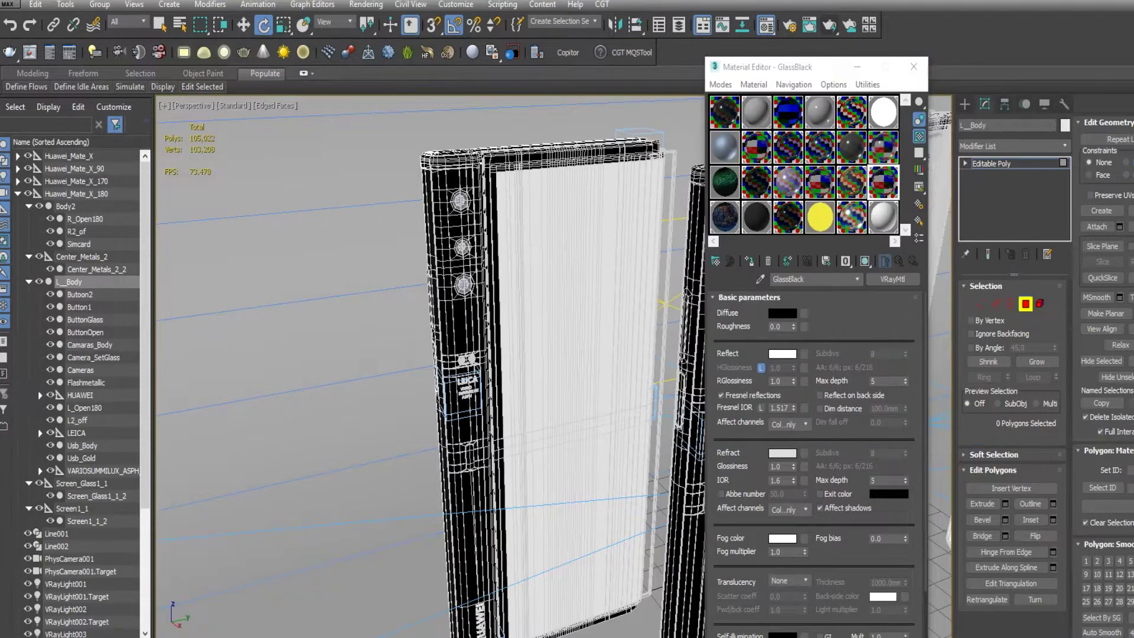
Assign the white material to the panel's 372-polygon face
middle_click_drag(600, 273, 587, 271, "alt")
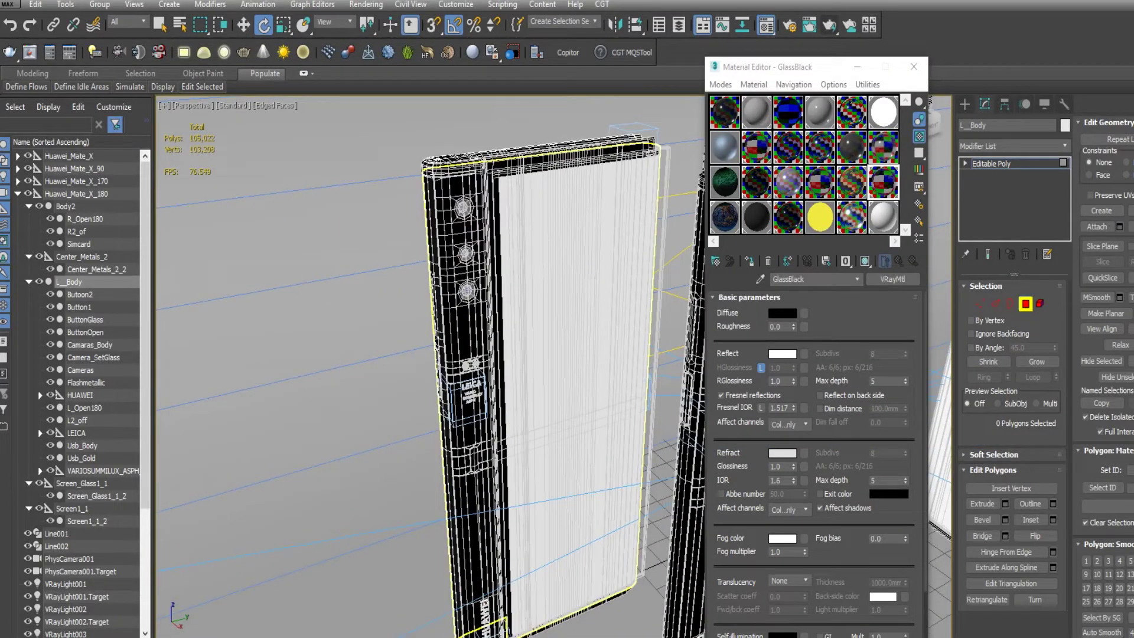
double_click(510, 353)
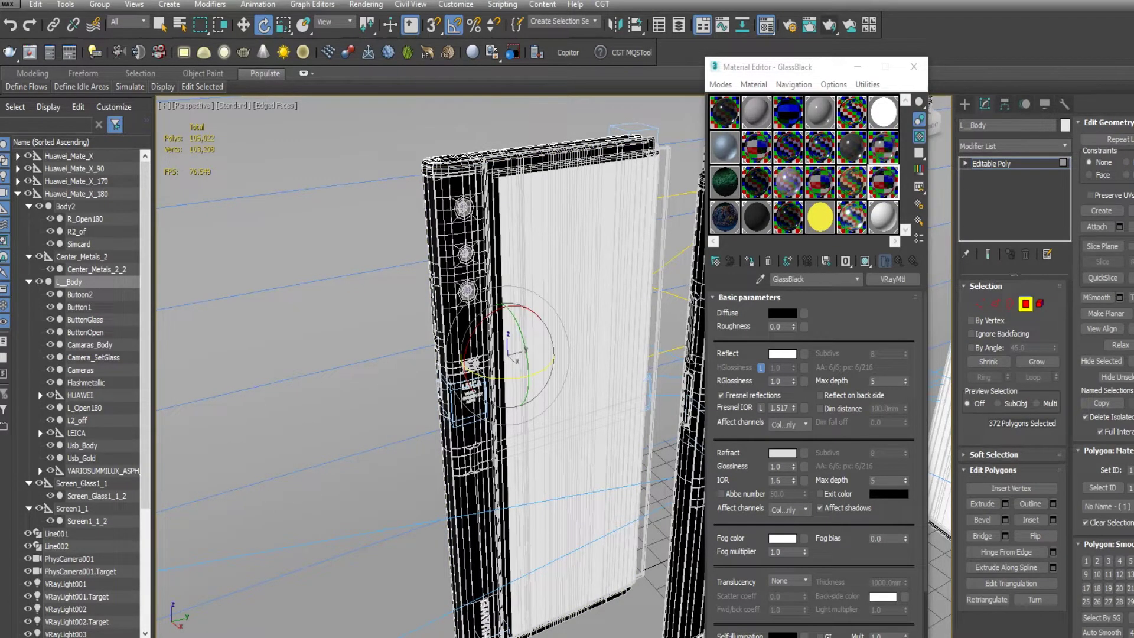
middle_click_drag(539, 355, 449, 367, "alt")
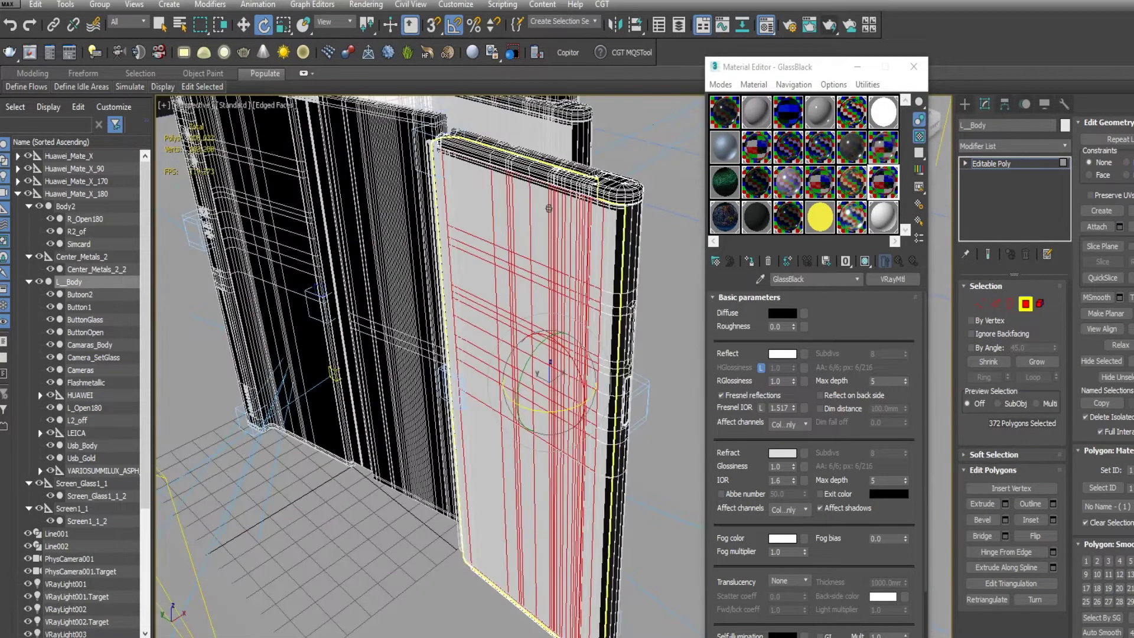
left_click(883, 217)
left_click(748, 260)
Give the 33-polygon top edge Body Blue_line and the 473-polygon side strip Screen Black
left_click(559, 176)
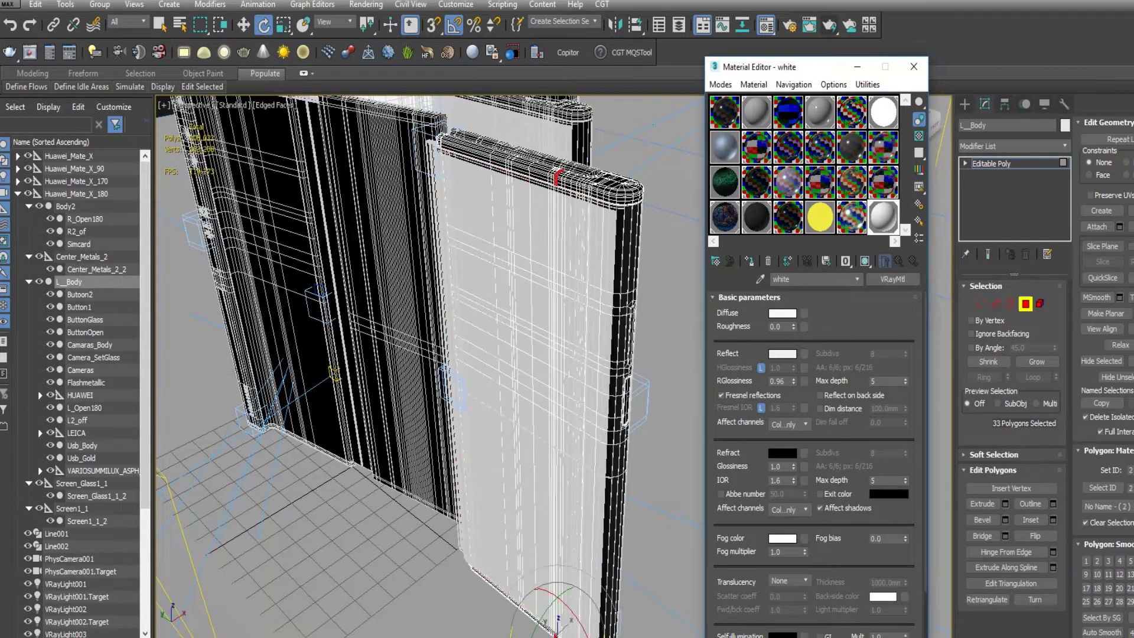
left_click(851, 146)
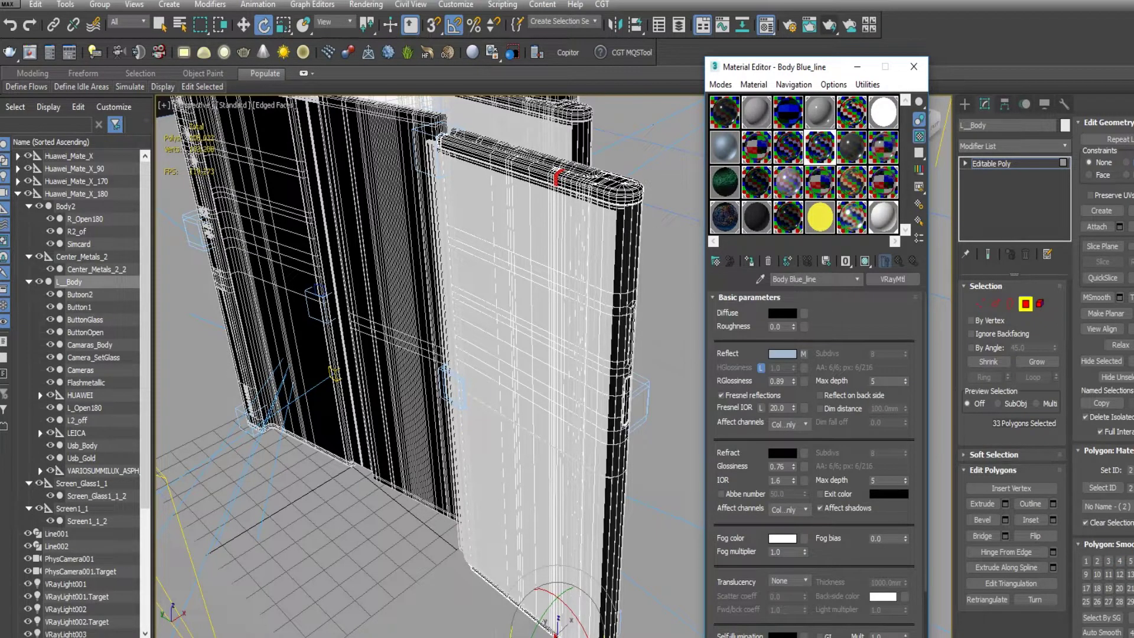
left_click(628, 378)
left_click(788, 217)
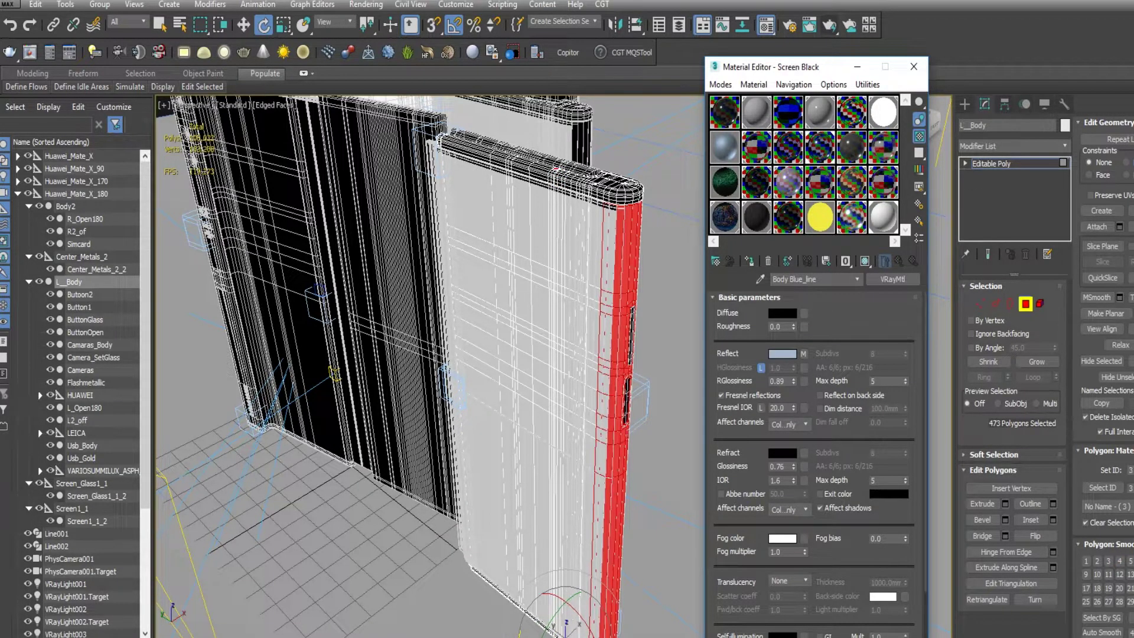
Give the top and bottom edge polygons the Body material and leave polygon editing
left_click(597, 180)
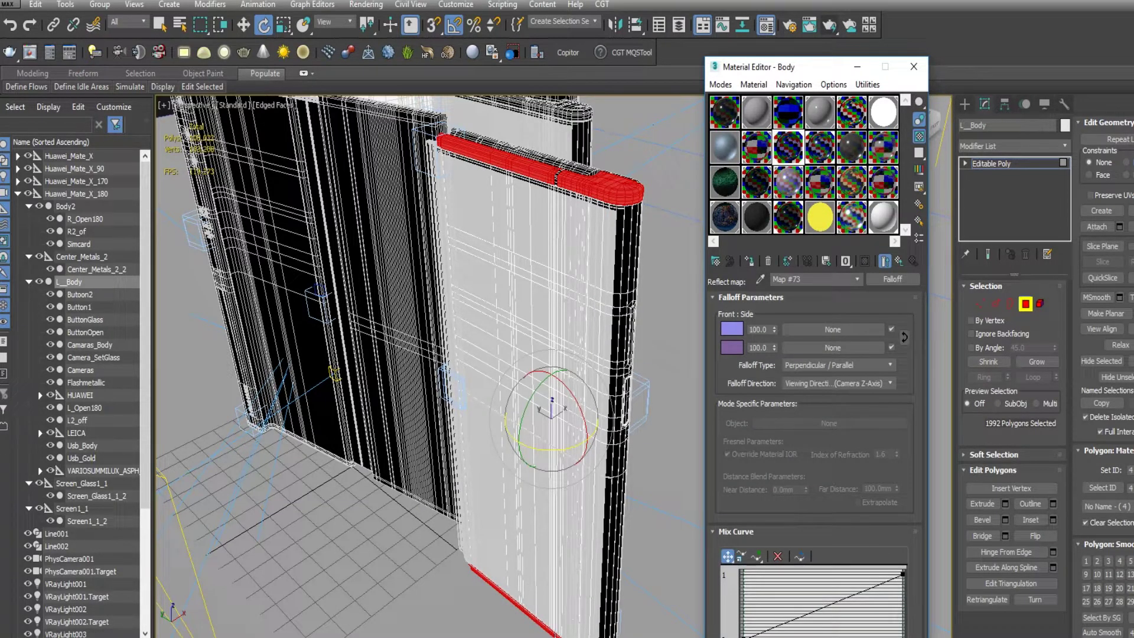
middle_click_drag(520, 260, 508, 248, "alt")
left_click(1026, 304)
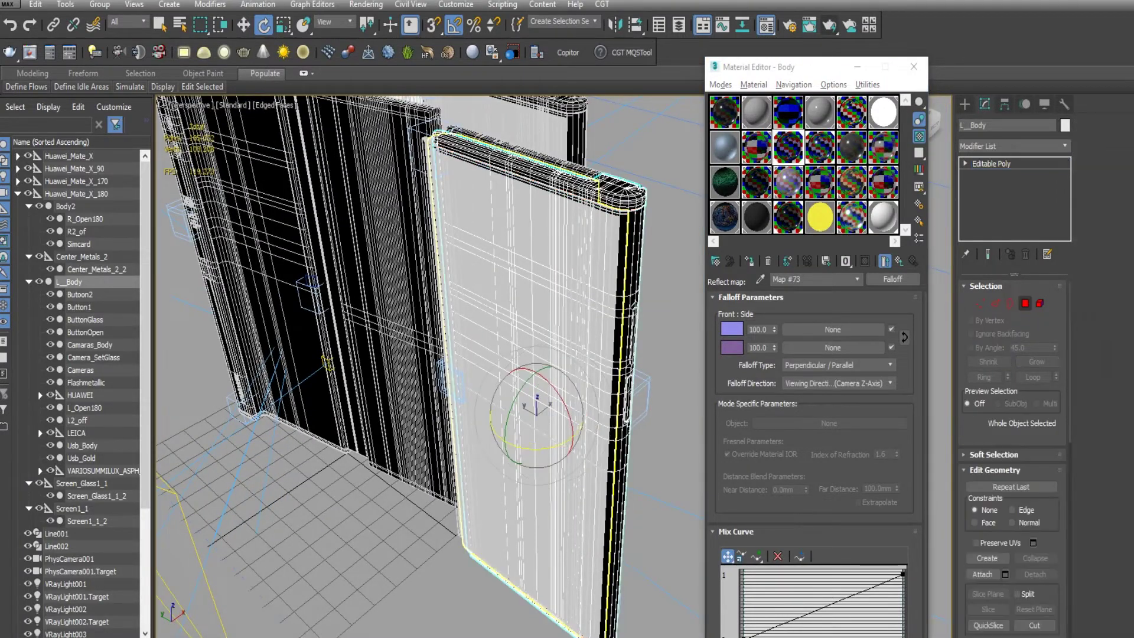
Inspect Center_Metals_2_2, Simcard and the R2_of/R_Open180 hinge parts, then edit Body2's polygons
left_click(476, 535)
middle_click_drag(475, 534, 485, 509, "alt")
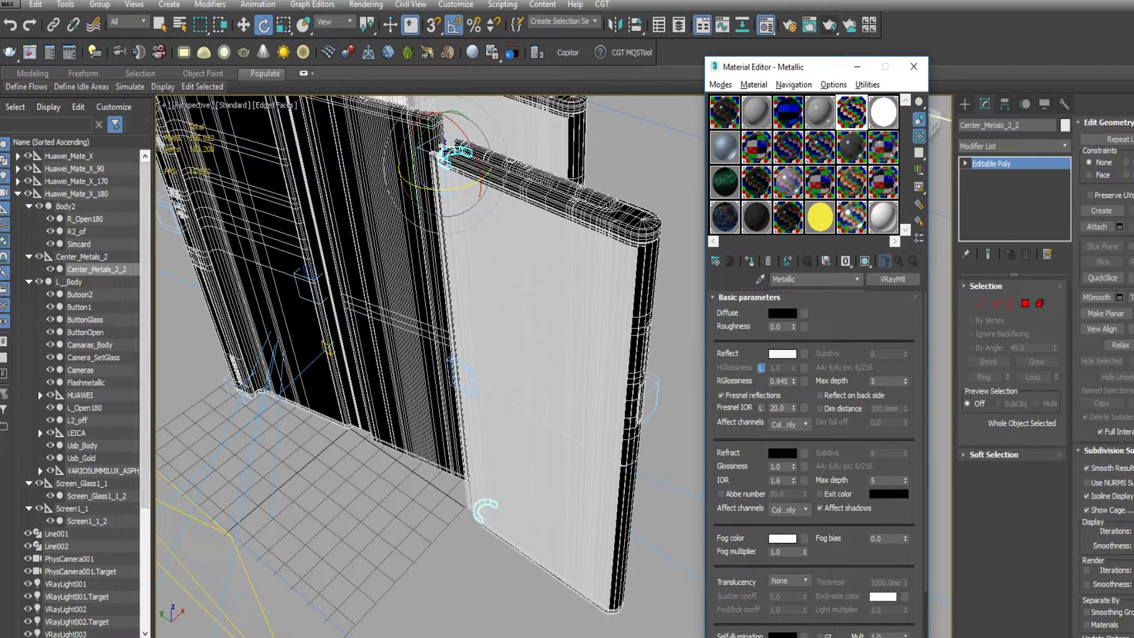
left_click(79, 244)
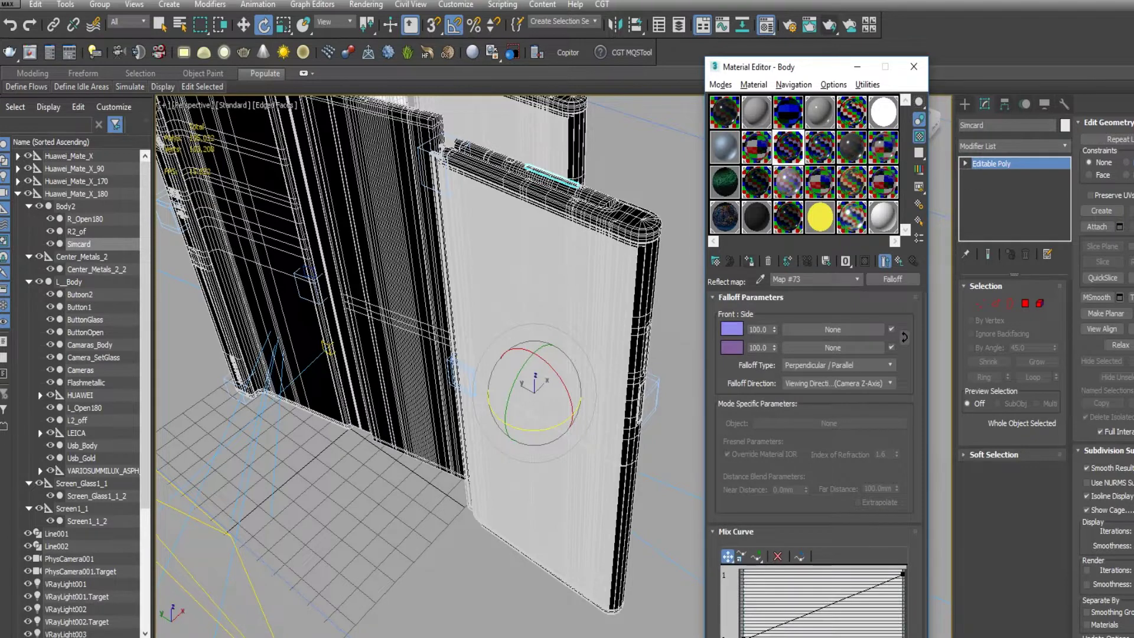
left_click(76, 231)
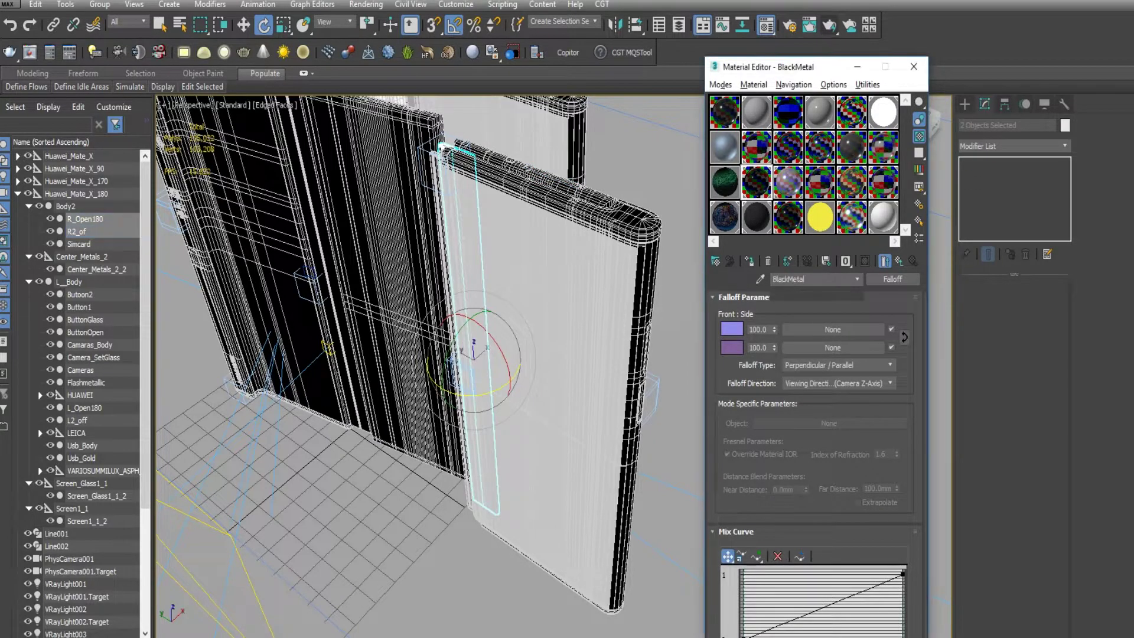
left_click(65, 207)
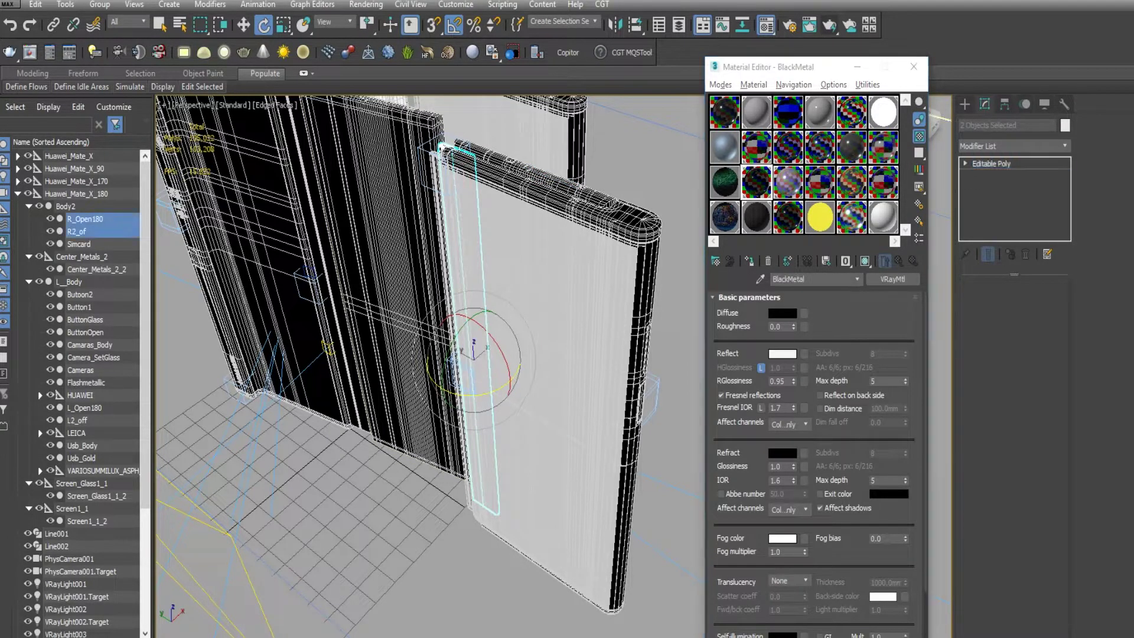
left_click(1025, 303)
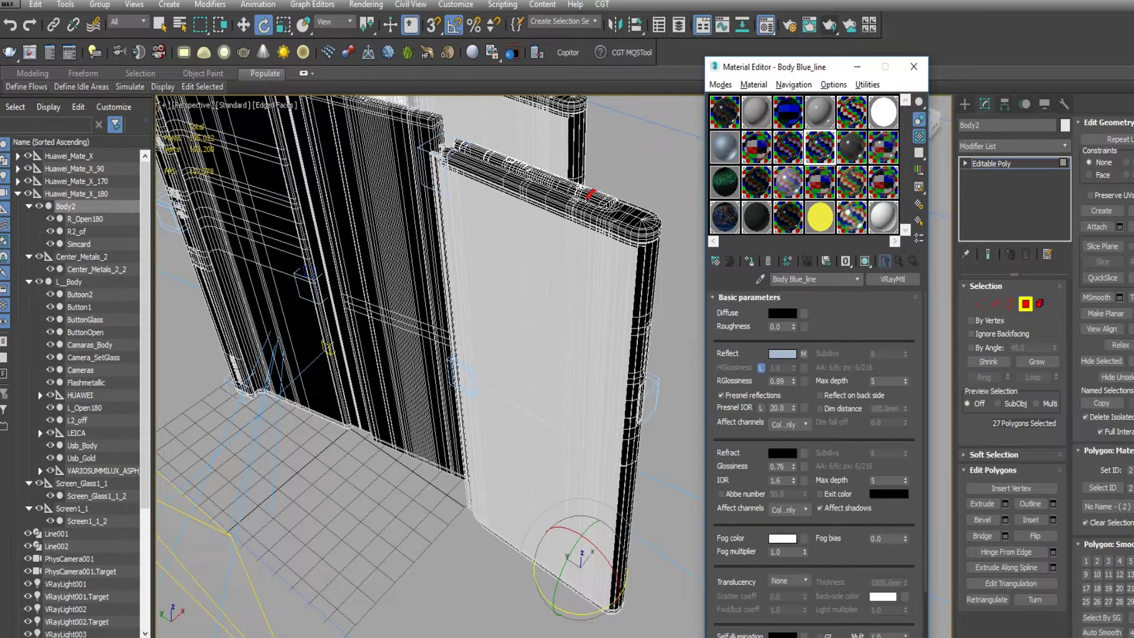
Assign materials to Body2's polygon IDs 3, 4 and 5 (344, 2143 and 36 polygons)
left_click(1102, 487)
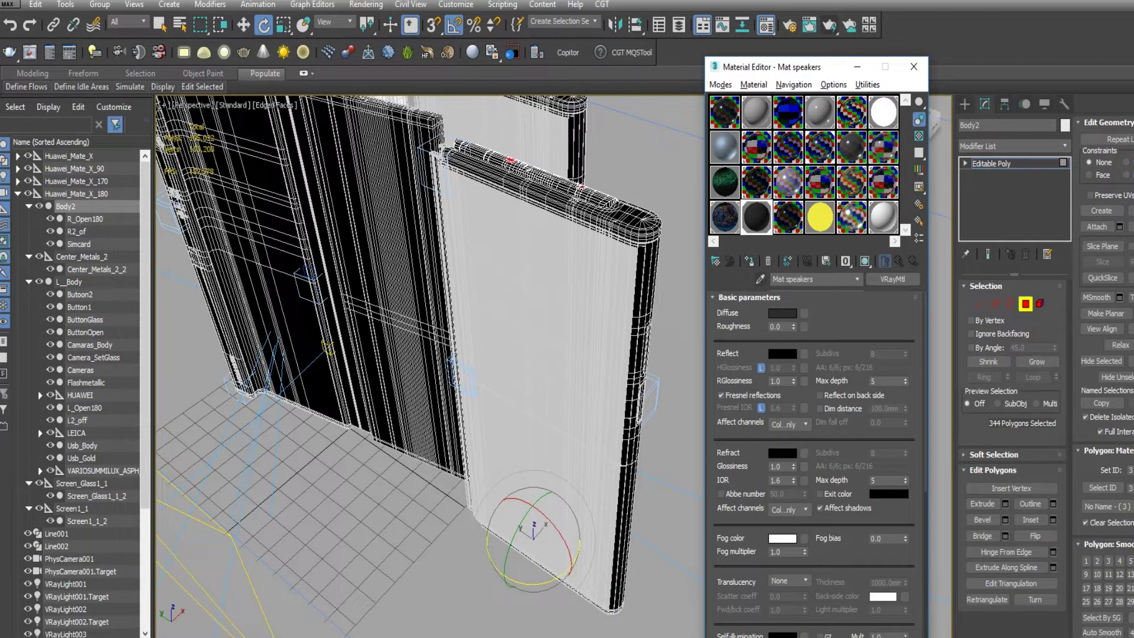
left_click(1103, 487)
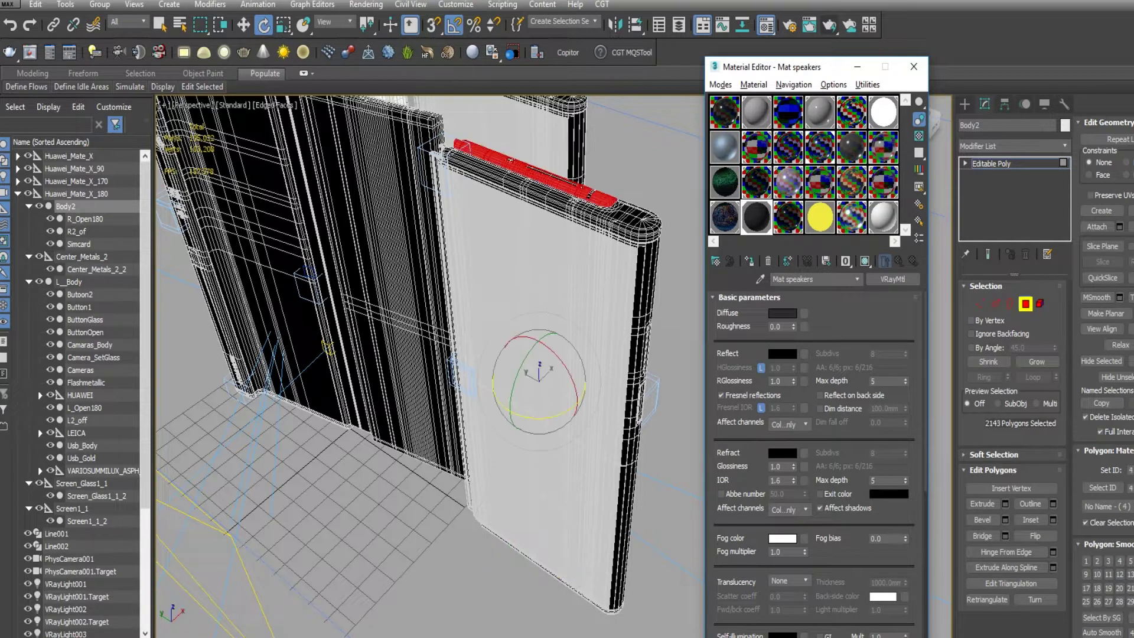
middle_click_drag(328, 347, 501, 241, "alt")
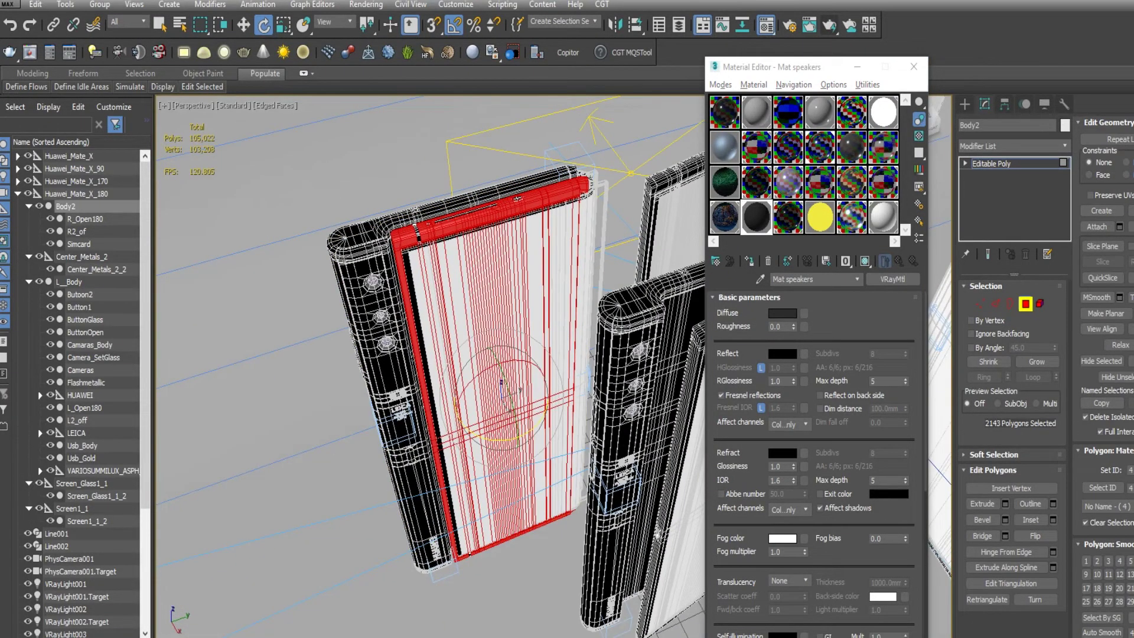
left_click(1102, 487)
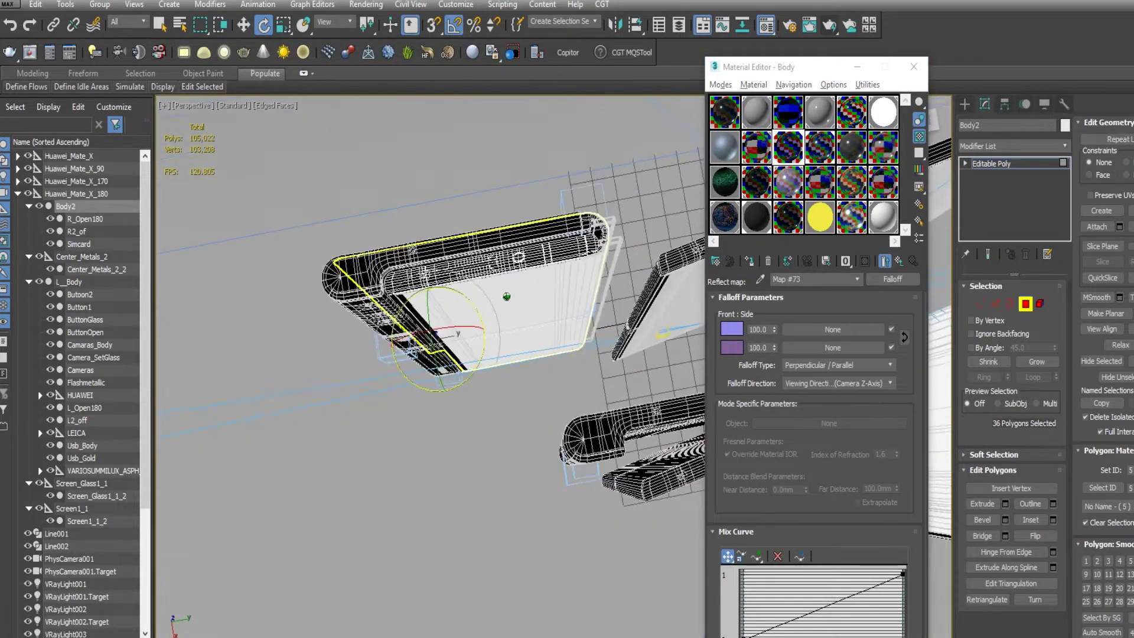
middle_click_drag(507, 298, 508, 307, "alt")
scroll(506, 299, "up", 3)
scroll(422, 502, "up", 5)
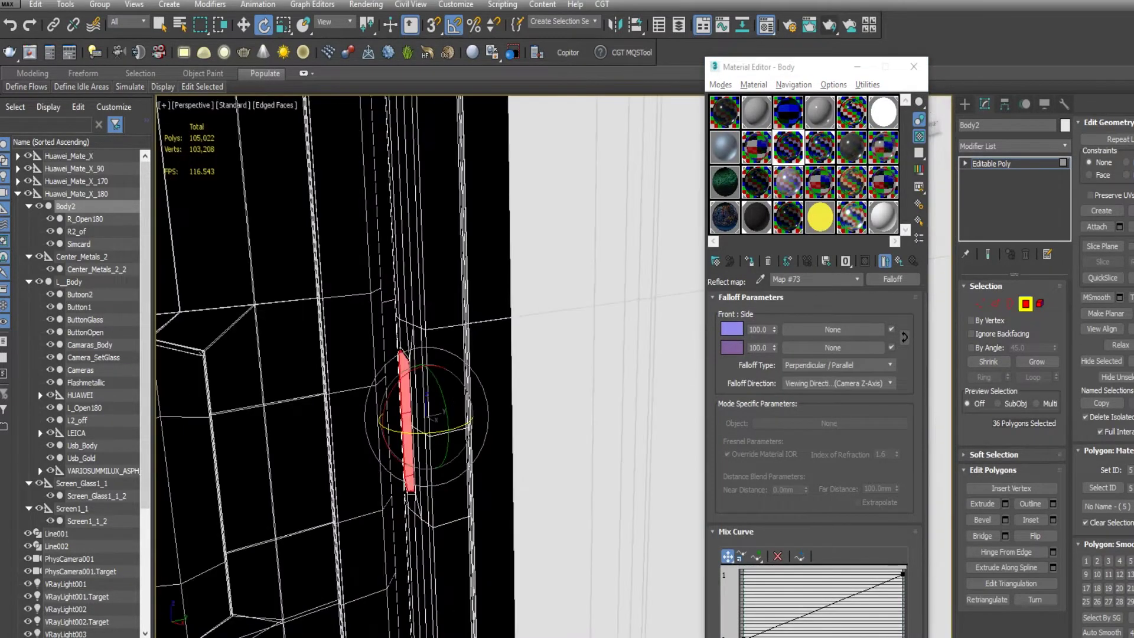
Apply the white material, exit polygon mode and frame all the phones frontally
left_click(882, 217)
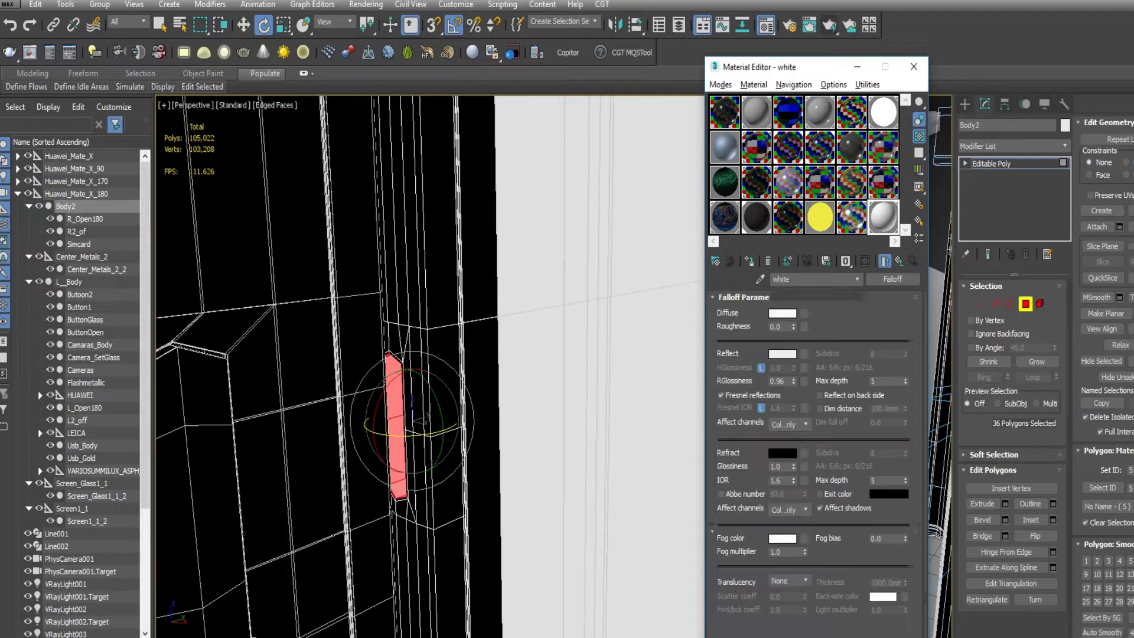
scroll(1103, 487, "down", 1)
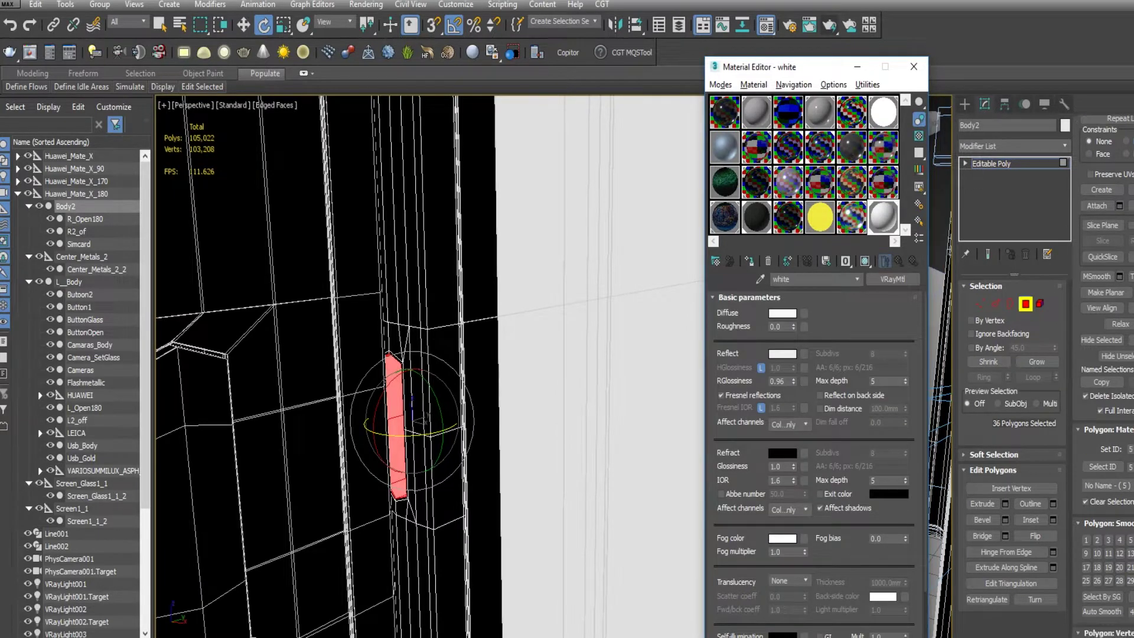
left_click(992, 163)
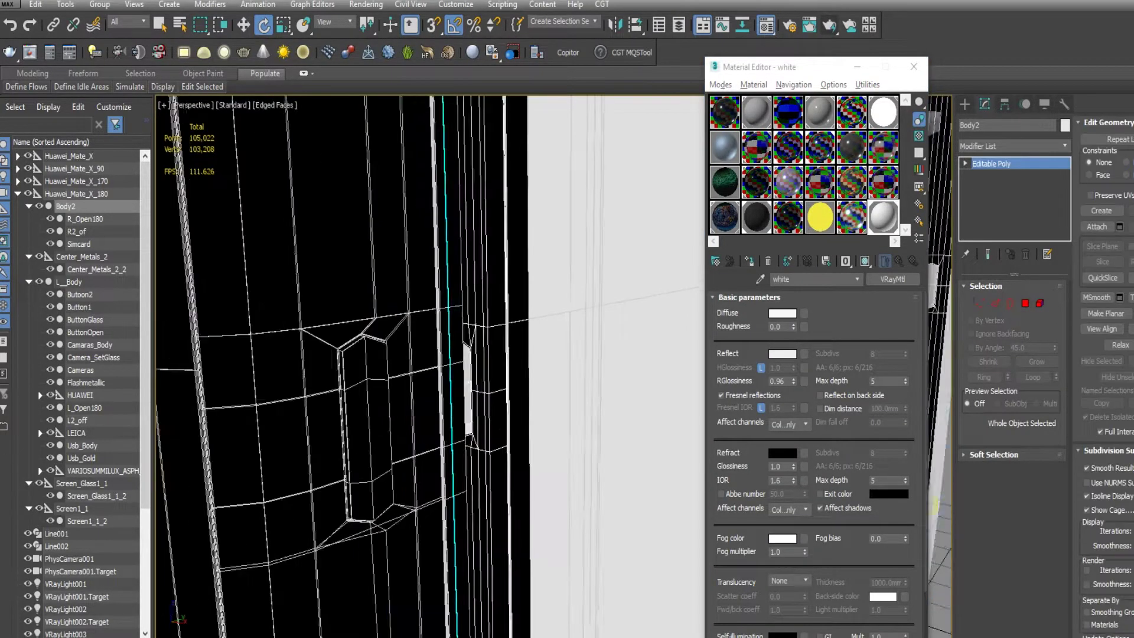
scroll(431, 355, "down", 8)
mouse_move(431, 355)
middle_mouse_down("alt")
mouse_move(402, 349)
mouse_move(406, 312)
mouse_move(389, 330)
middle_mouse_up("alt")
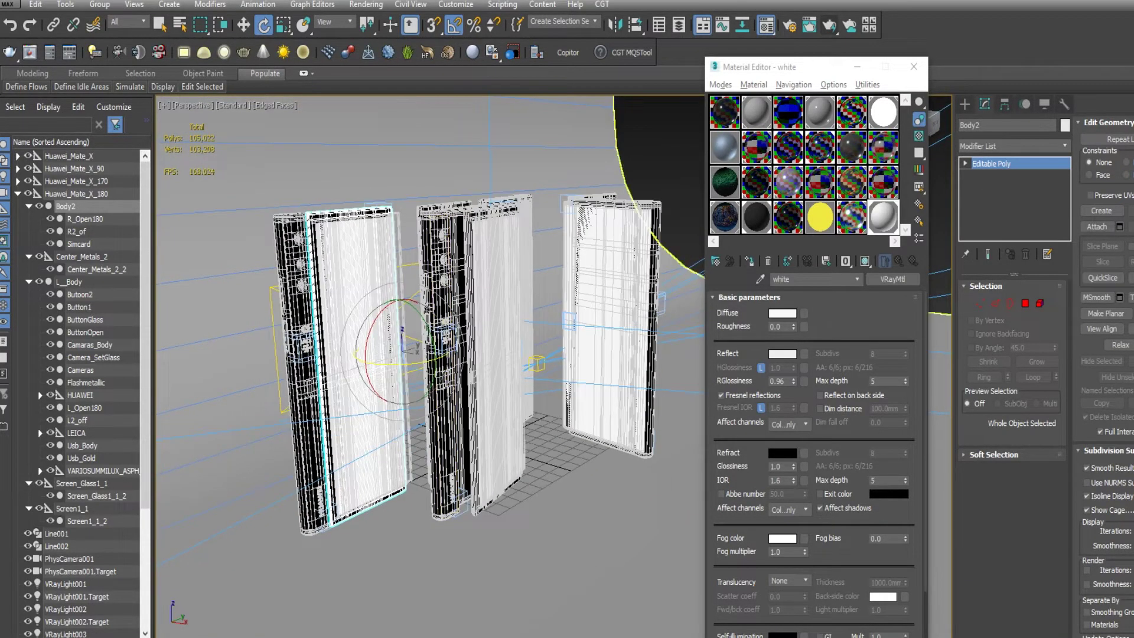
Select the whole Huawei_Mate_X_180 hierarchy, excluding its group and Center_Metals_2 nodes
left_click(77, 193)
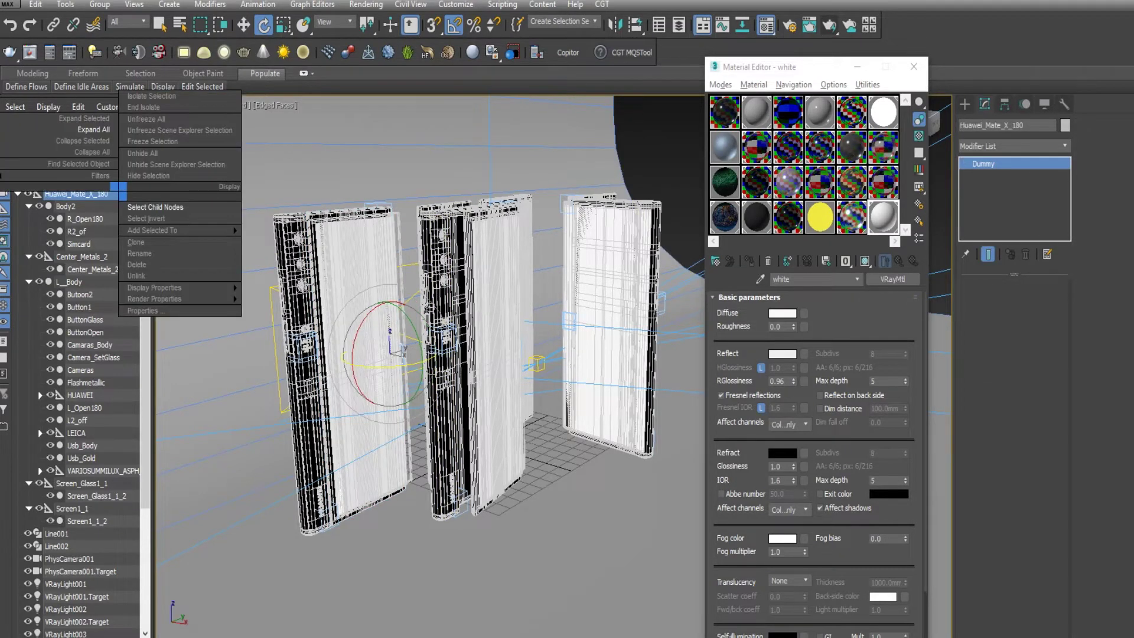
double_click(77, 193)
left_click(77, 193, "ctrl")
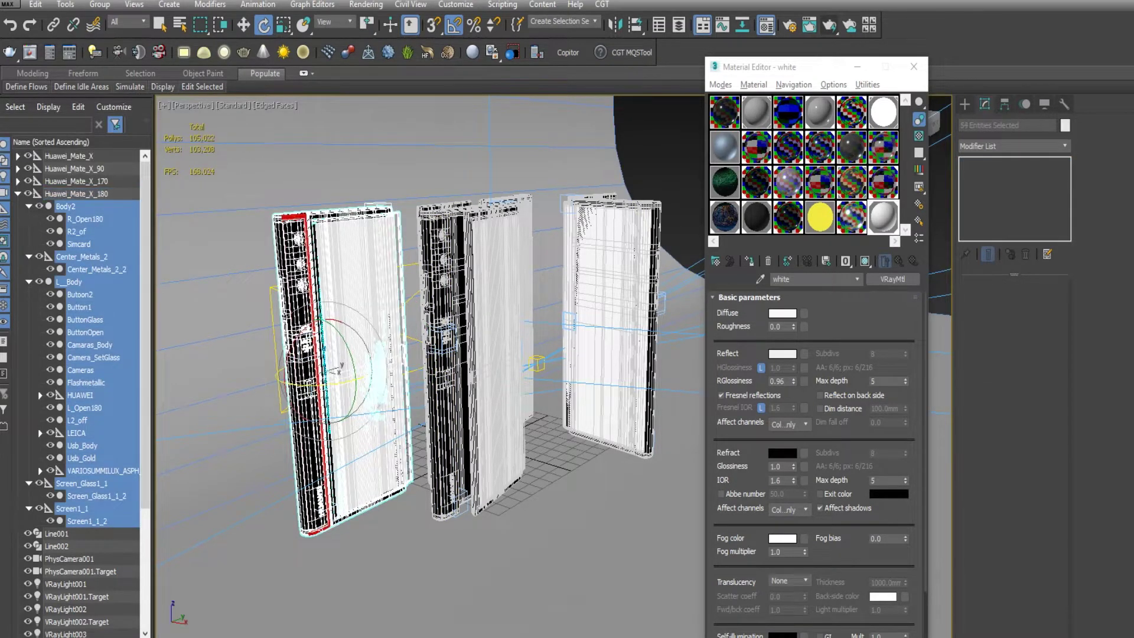
left_click(81, 256, "ctrl")
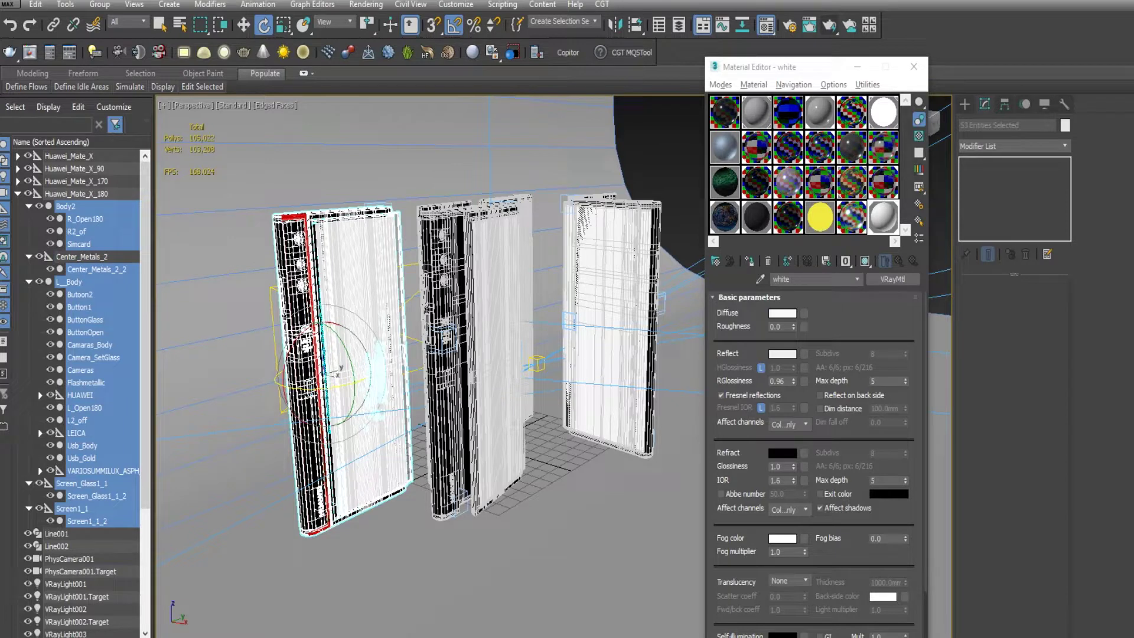
Remove HUAWEI, LEICA, VARIOSUMMILUX_ASPH, Screen_Glass1_1 and Screen1_1 from the selection
left_click(79, 395, "ctrl")
left_click(75, 433, "ctrl")
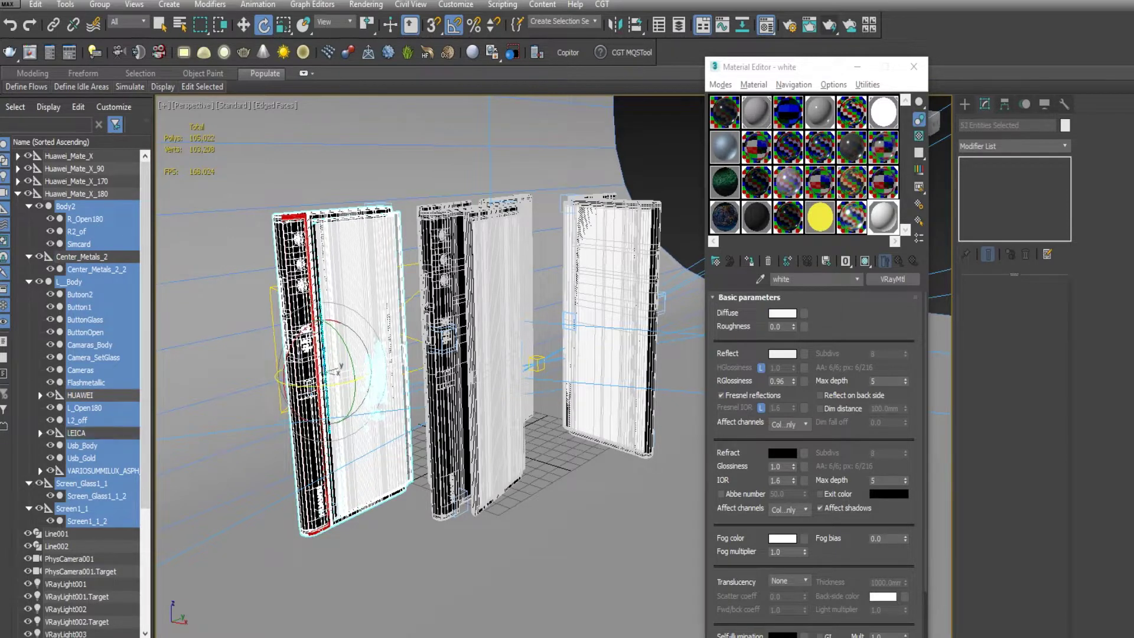
left_click(100, 471, "ctrl")
left_click(81, 483, "ctrl")
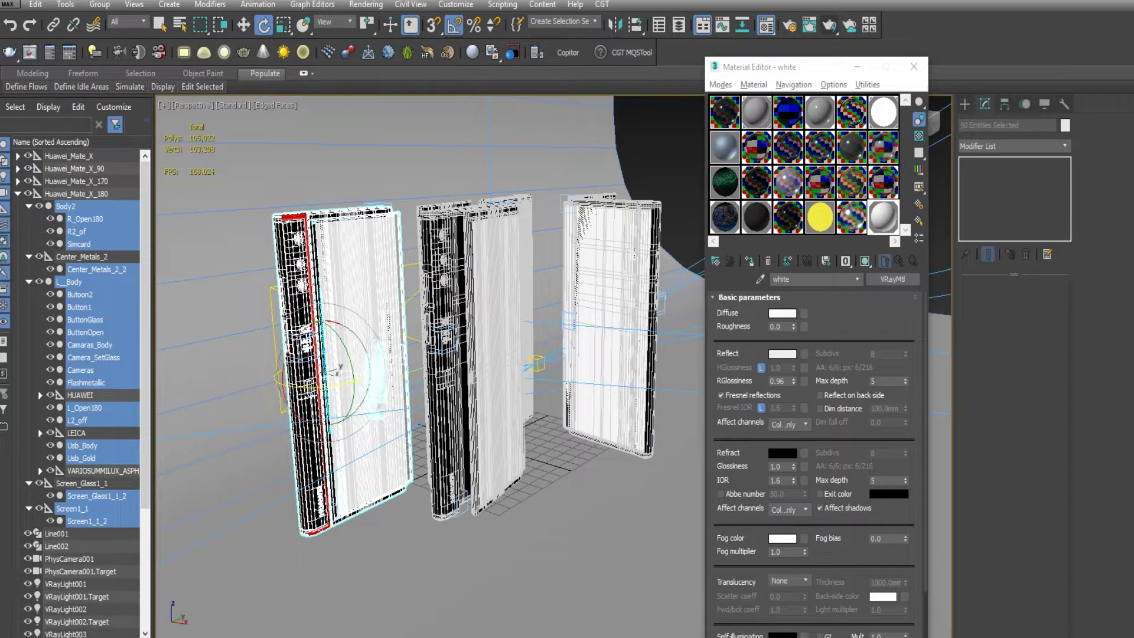
left_click(72, 509, "ctrl")
left_click(1013, 146)
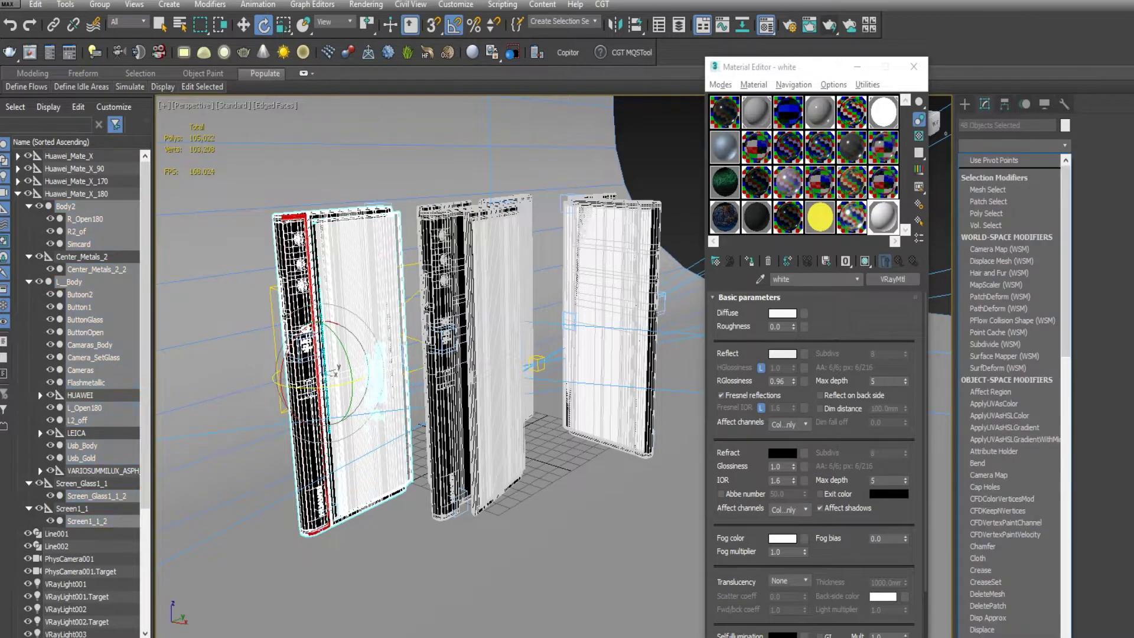
Add an OpenSubdiv modifier with 2 iterations to the 48 selected phone parts
key("o")
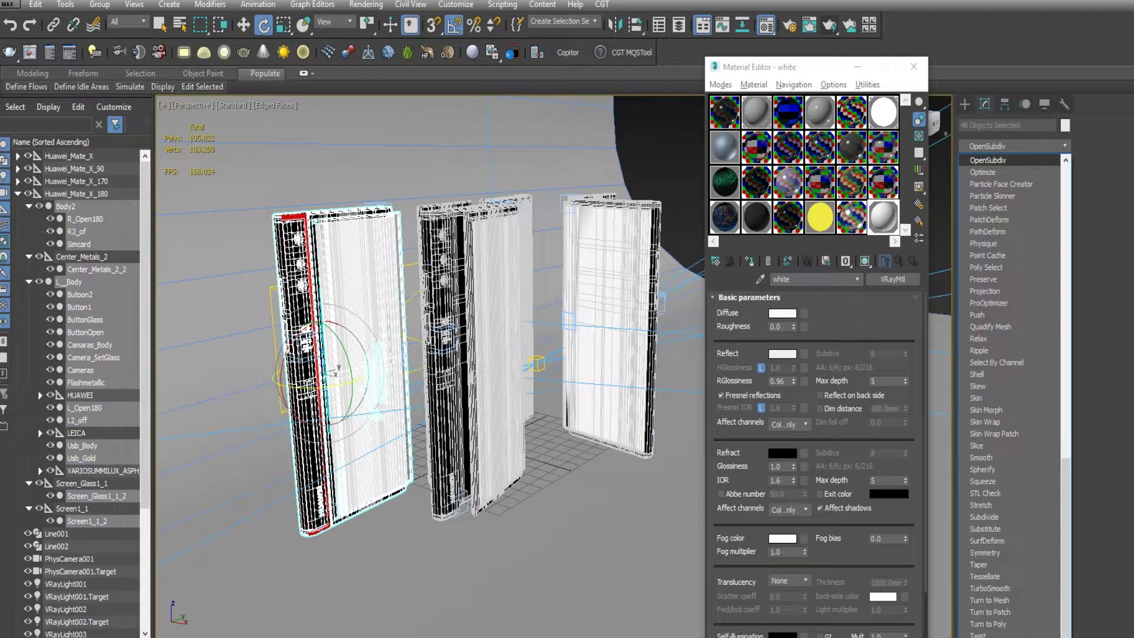
key("Return")
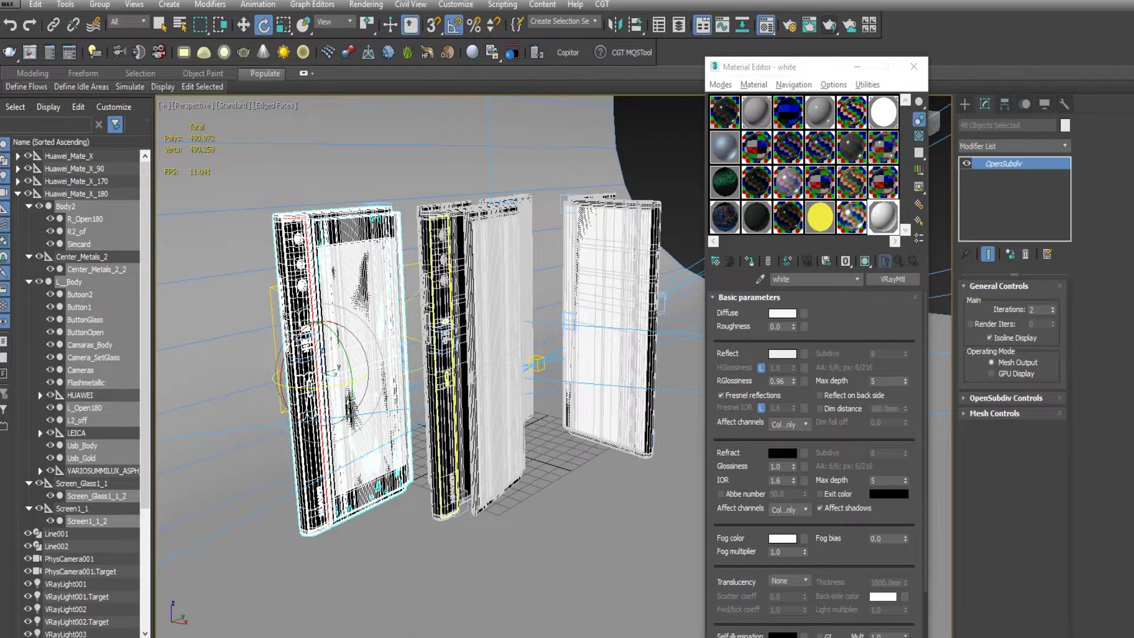
scroll(450, 283, "up", 3)
middle_click_drag(450, 282, 535, 269, "alt")
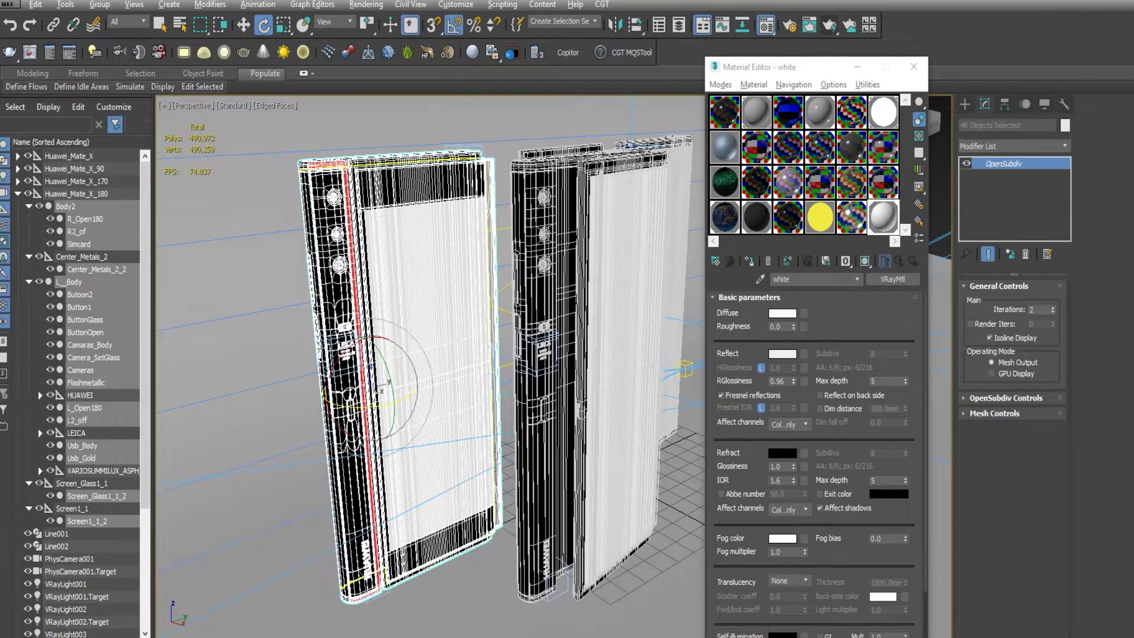
Render the zoomed-in view of the smoothed phones with V-Ray
key("q")
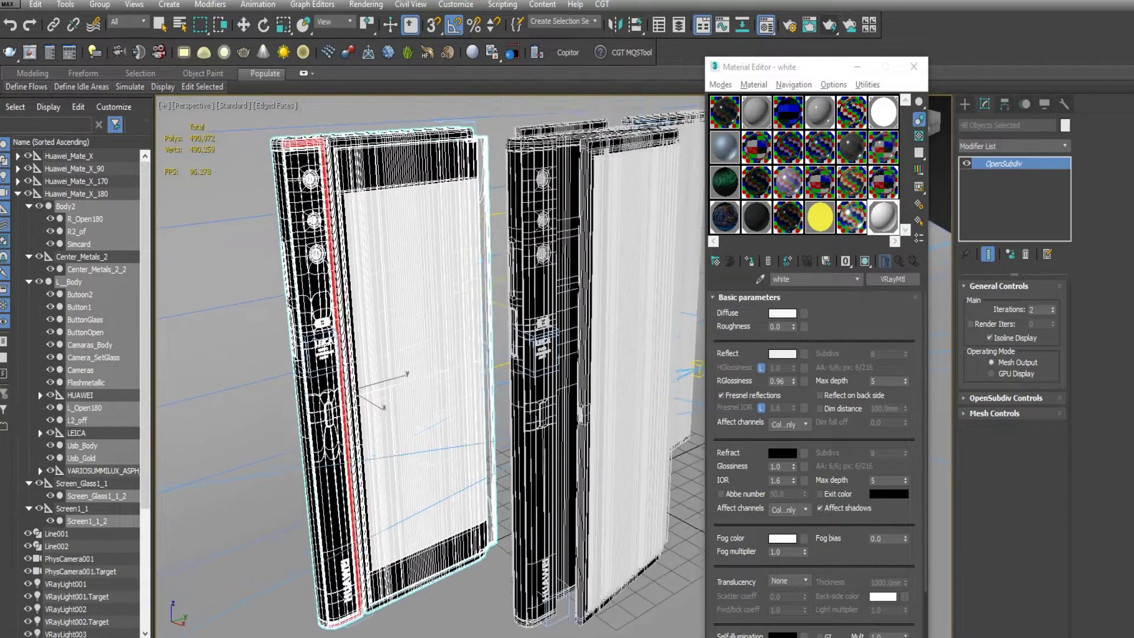
scroll(431, 366, "up", 2)
key("shift+q")
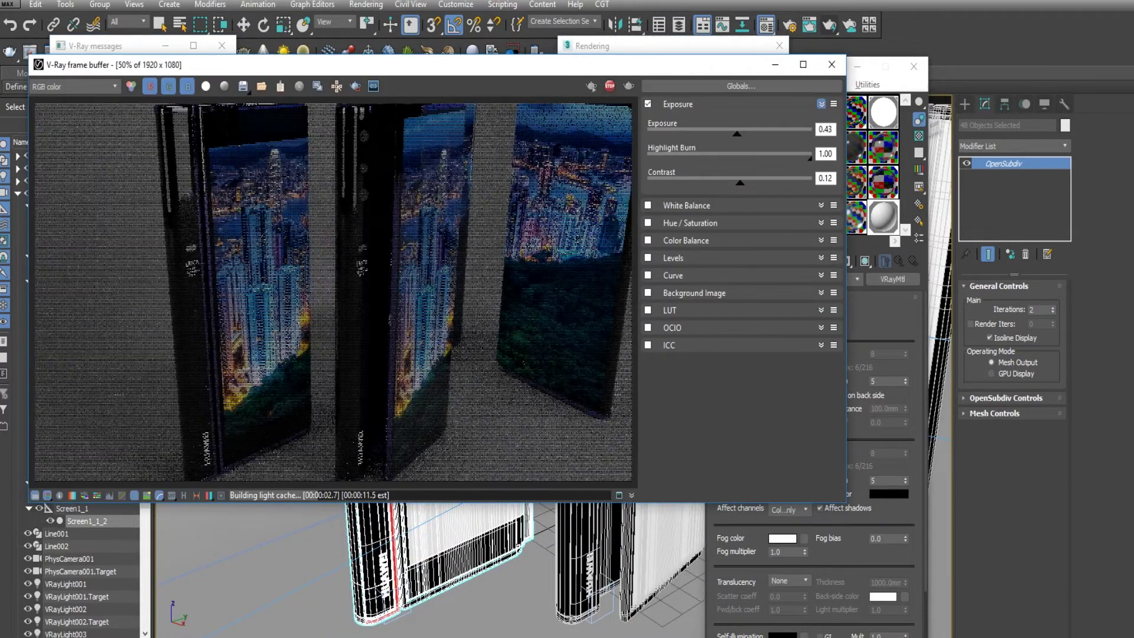
Close the finished V-Ray frame buffer and select the left phone's Screen_Glass1_1_2
left_click(832, 65)
scroll(378, 265, "up", 1)
scroll(378, 266, "up", 3)
scroll(378, 266, "up", 3)
key("w")
left_click(575, 459)
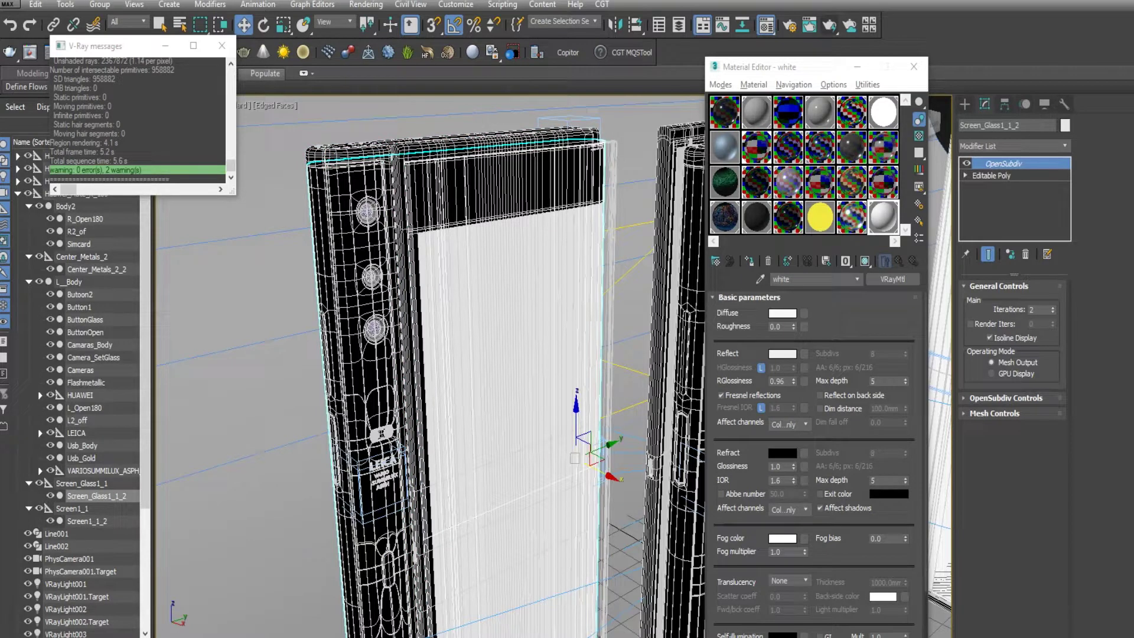
Select Screen1_1_2 and isolate it in the viewport
left_click(575, 458)
key("alt+q")
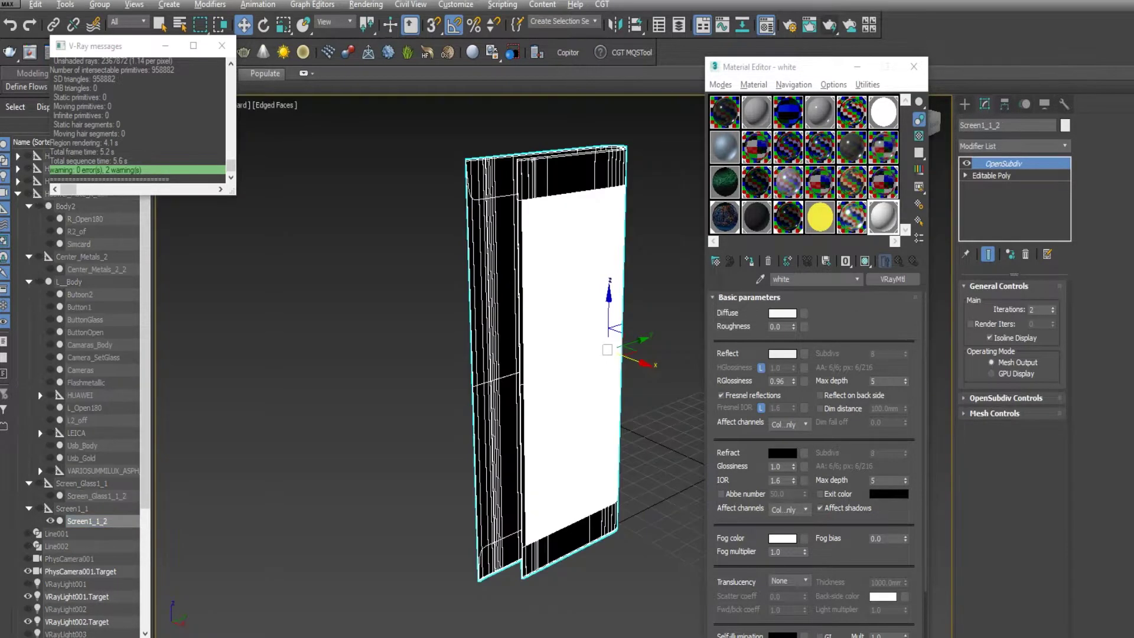
middle_click_drag(532, 302, 574, 302, "alt")
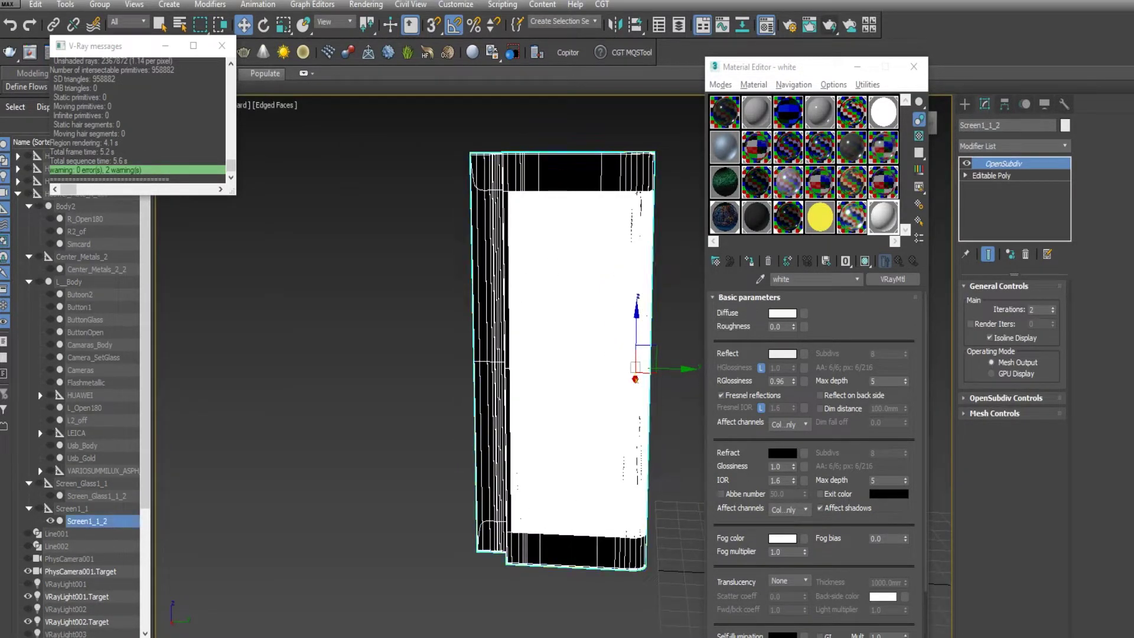
Enter Edge mode and frame the screen's top in a maximized front view
left_click(992, 176)
key("2")
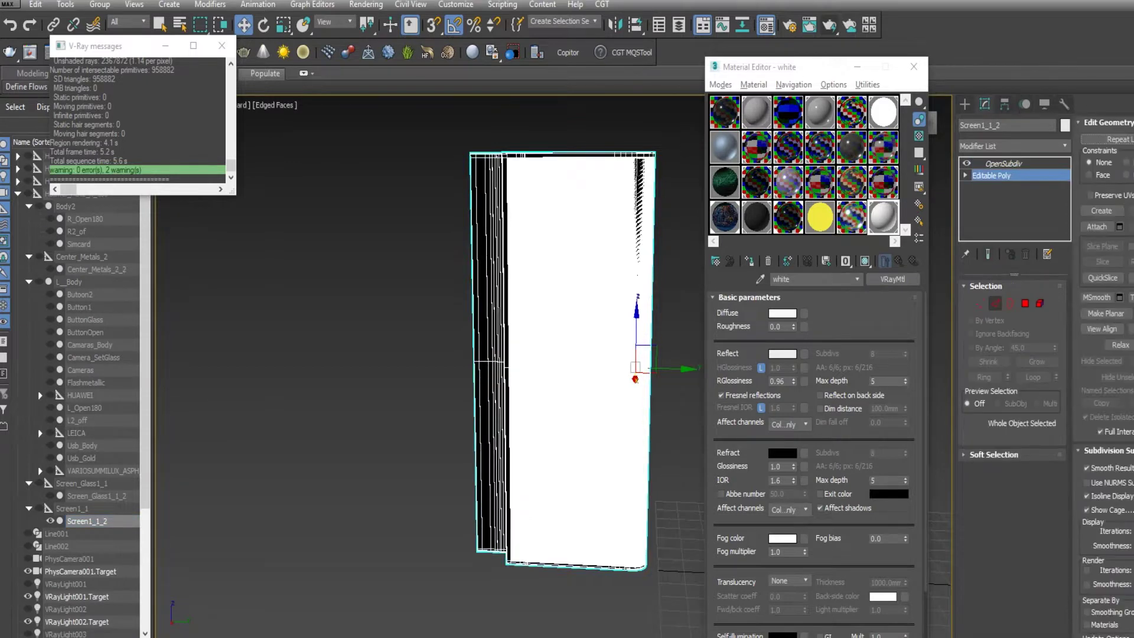
key("alt+w")
key("z")
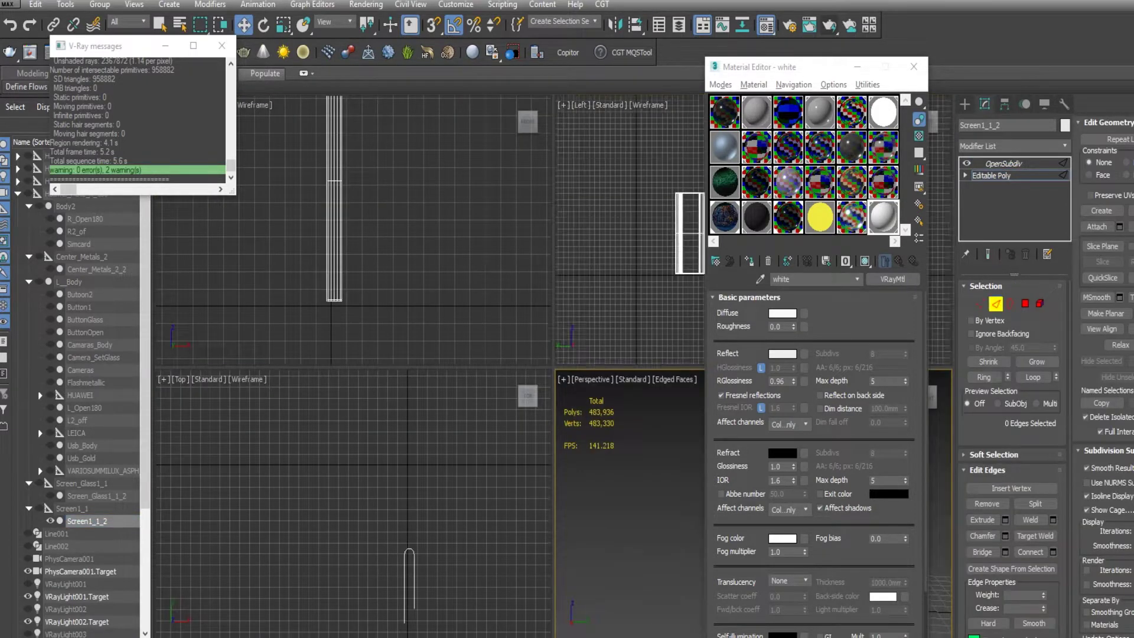
key("f")
key("alt+w")
mouse_move(331, 431)
middle_mouse_down()
mouse_move(417, 395)
mouse_move(470, 345)
middle_mouse_up()
Connect the top section's 68 vertical edges with one edge loop slid to 98
left_click_drag(358, 222, 588, 252)
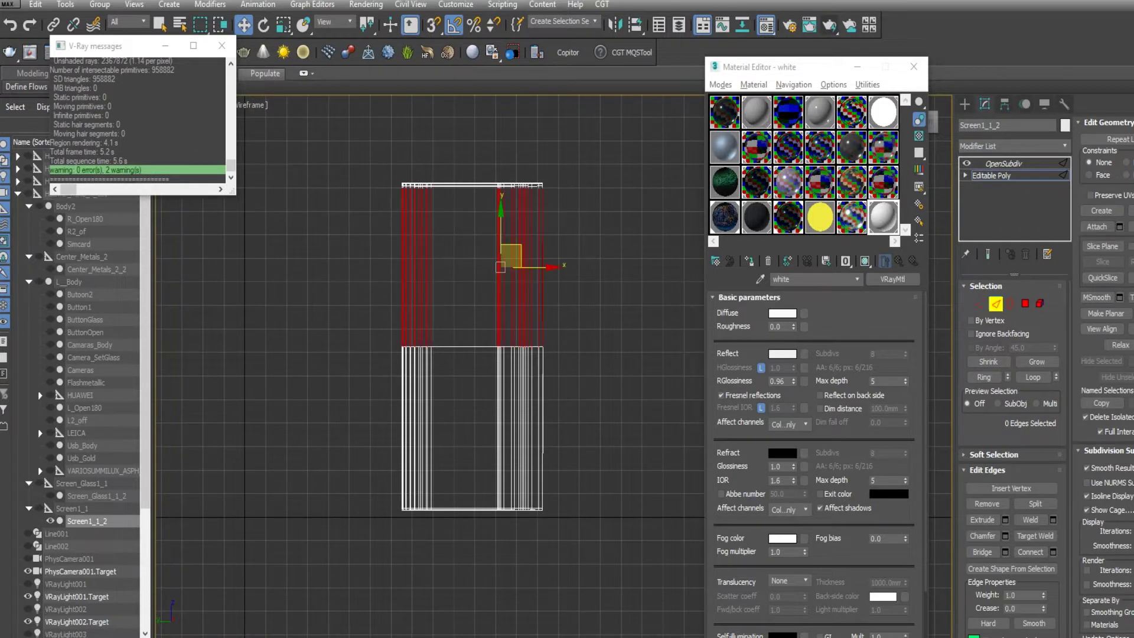
left_click(1053, 552)
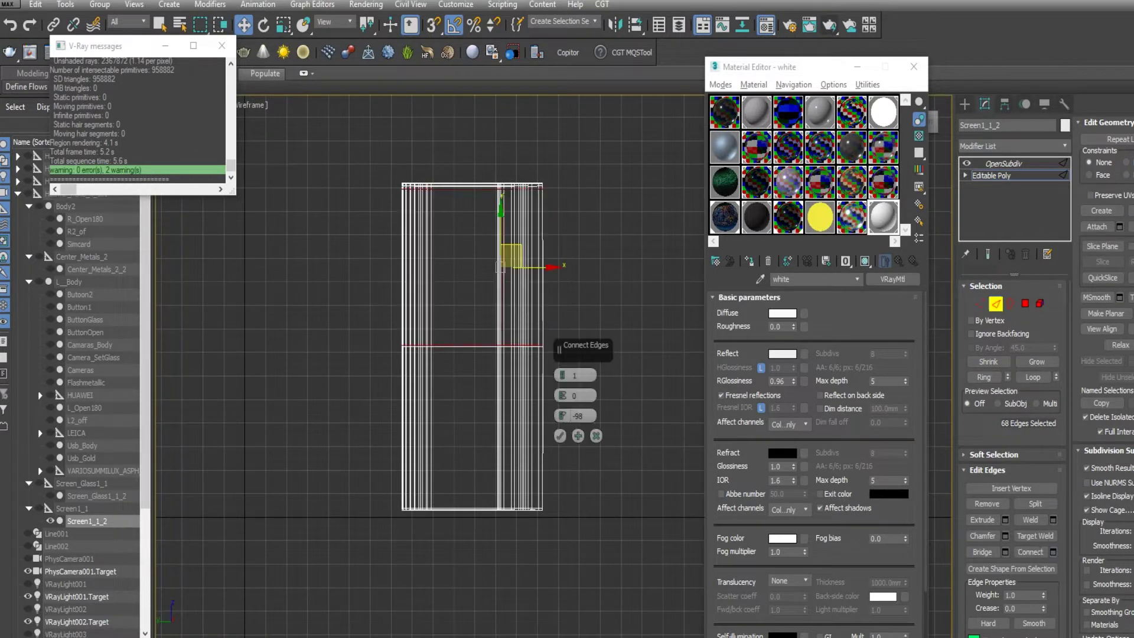
scroll(525, 281, "up", 4)
middle_click_drag(525, 236, 527, 293)
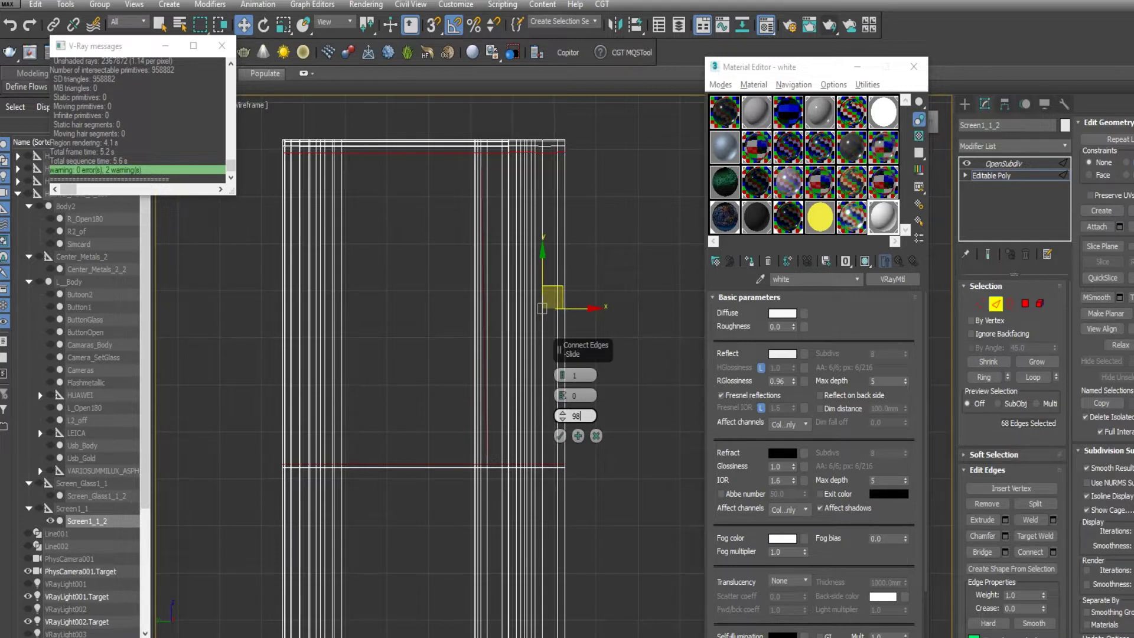
key("Return")
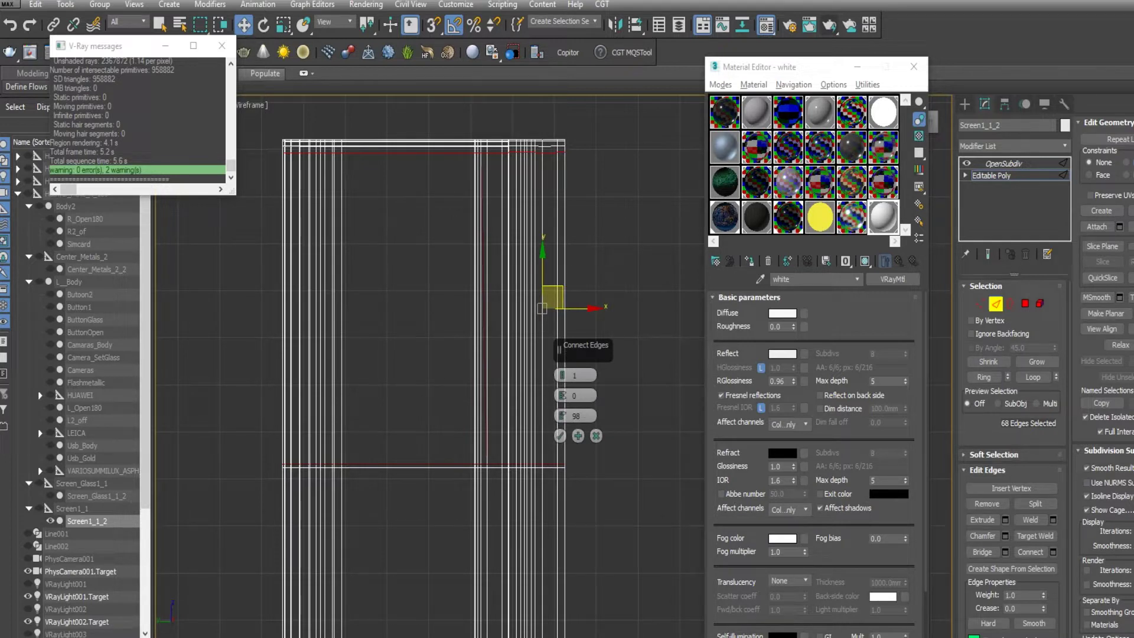
key("Return")
middle_click_drag(484, 364, 561, 364, "alt")
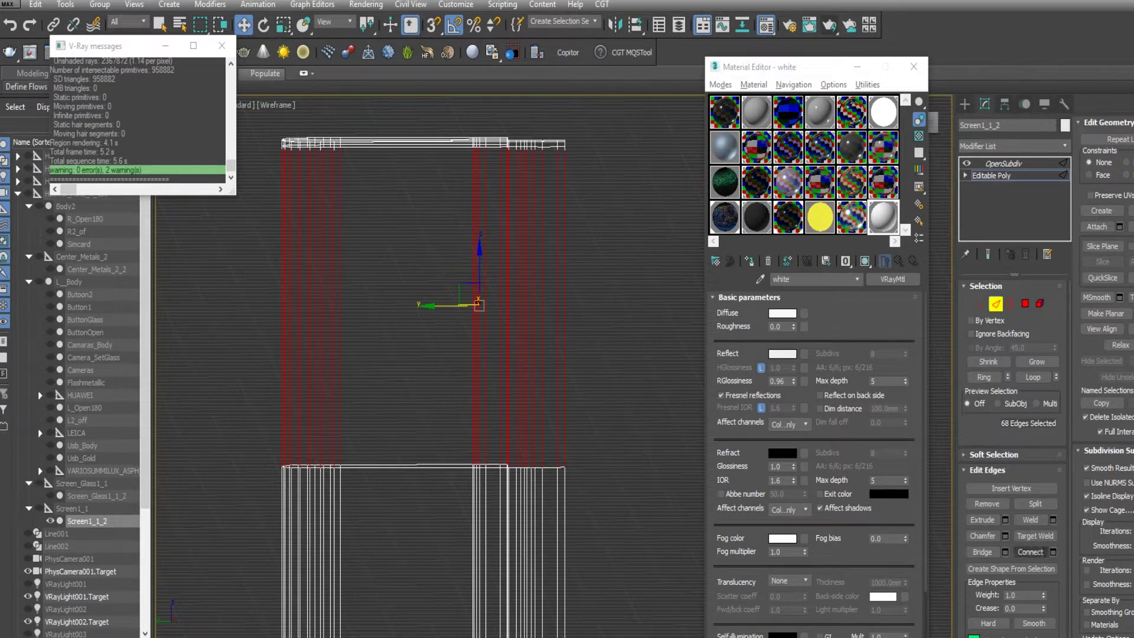
left_click(1053, 551)
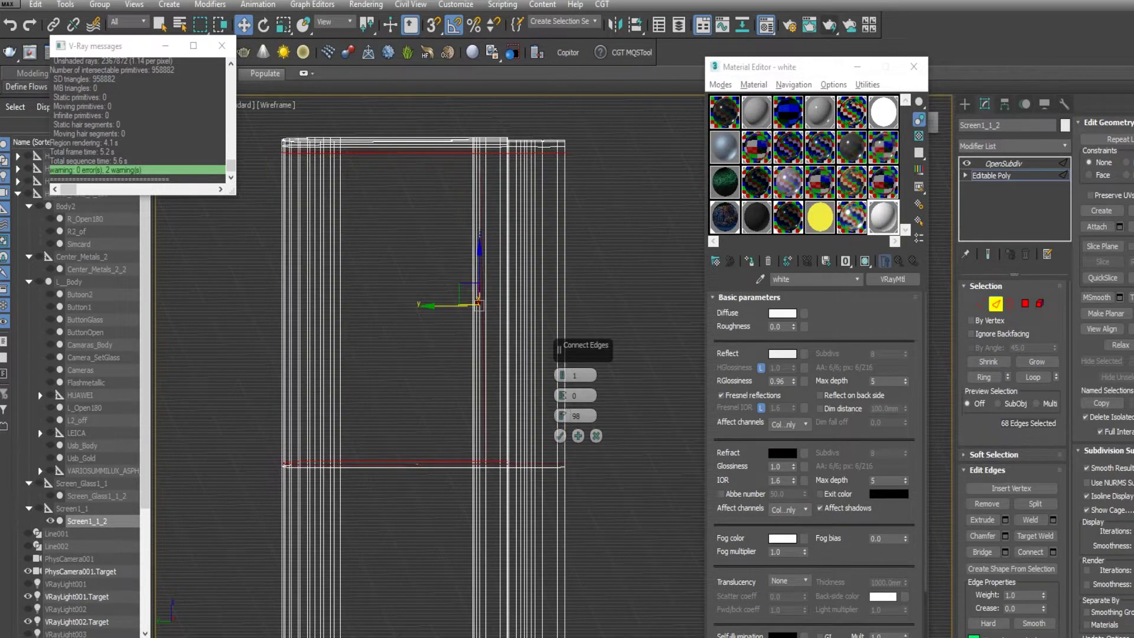
left_click(560, 436)
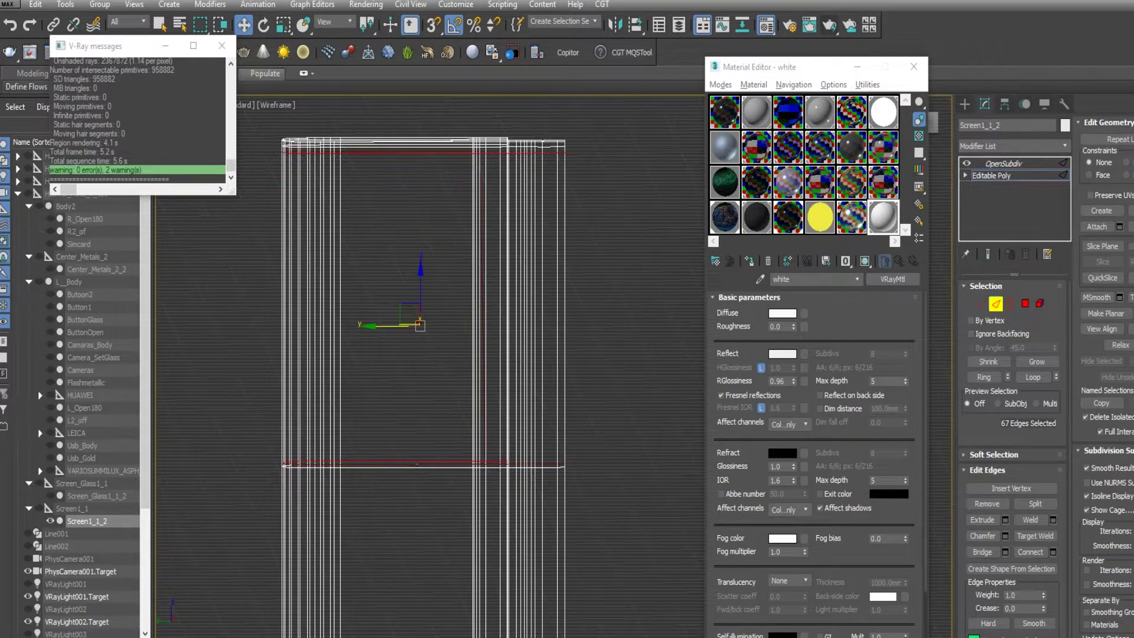
middle_click_drag(417, 464, 490, 205)
Connect the lower section's vertical edges with one loop at slide -98, then show four views
left_click_drag(358, 334, 384, 368)
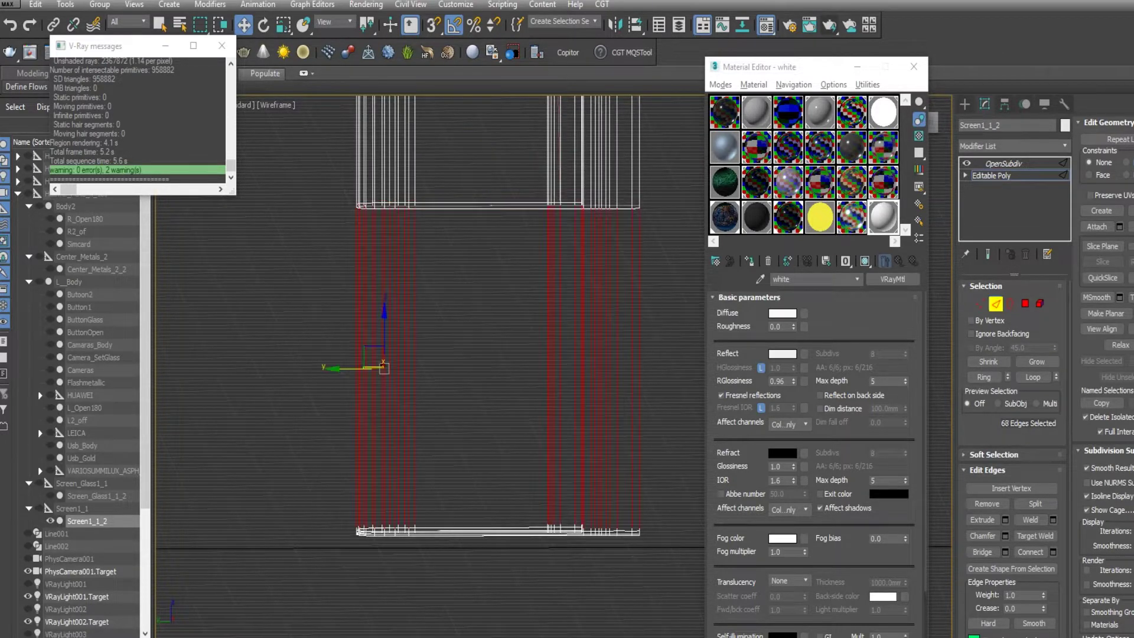
left_click(1053, 551)
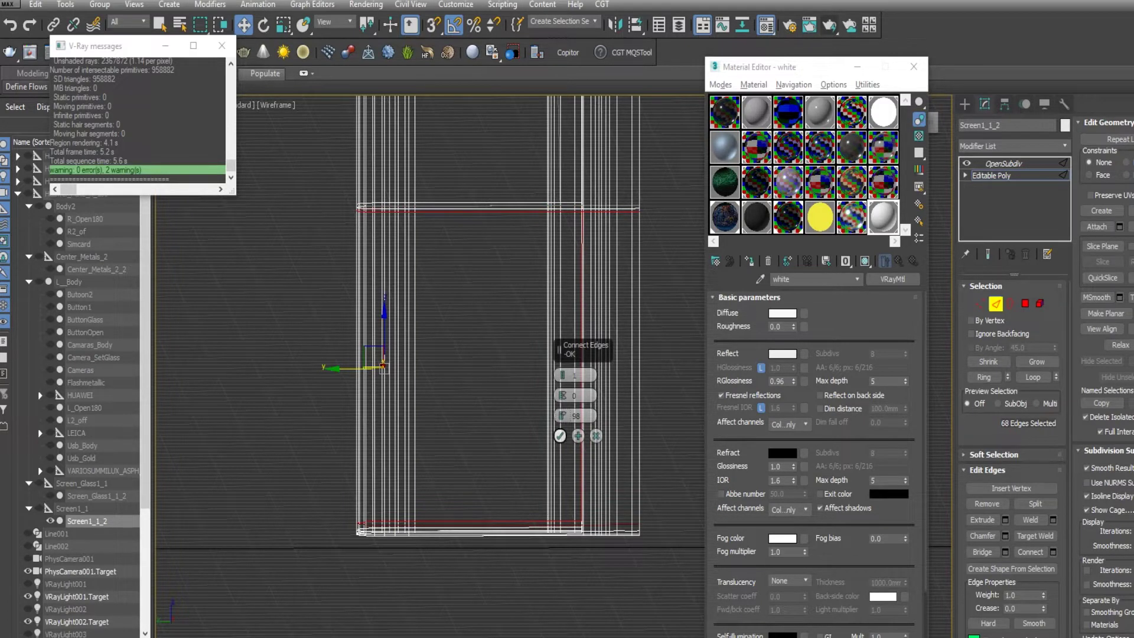
left_click(562, 418)
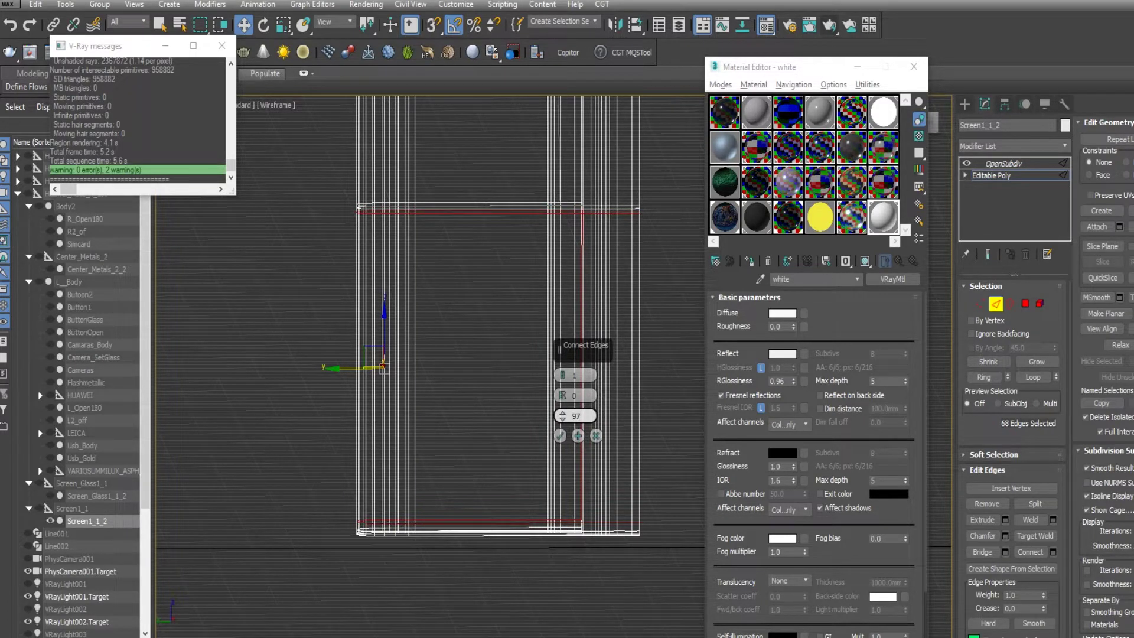
left_click(562, 413)
left_click(562, 418)
left_click(562, 412)
type("-")
key("Return")
middle_click_drag(473, 295, 429, 378)
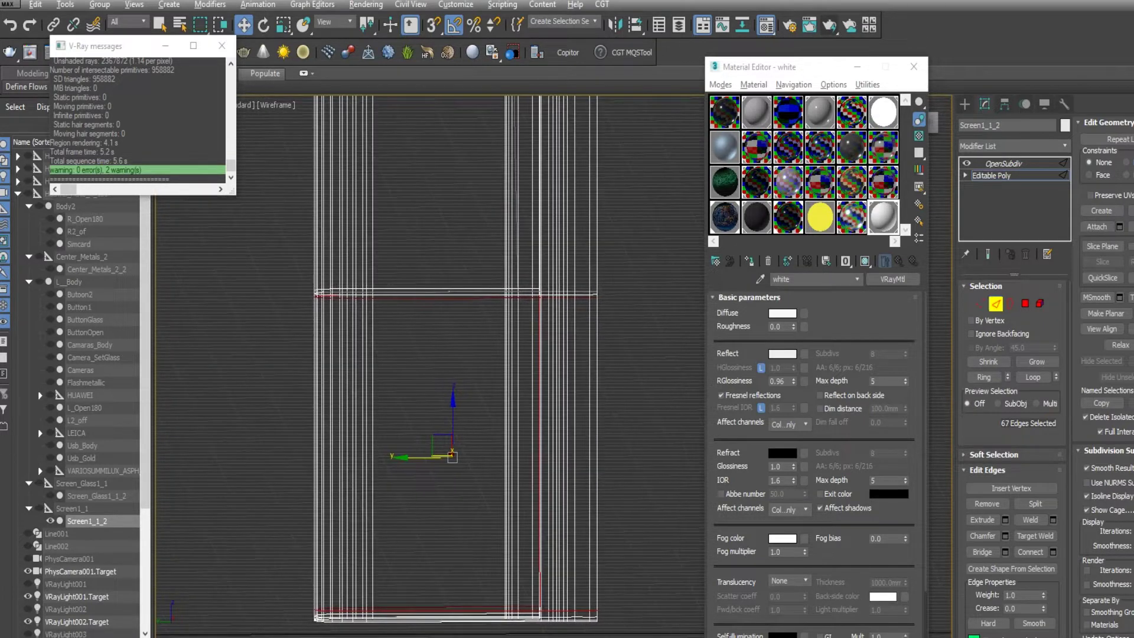
key("alt+w")
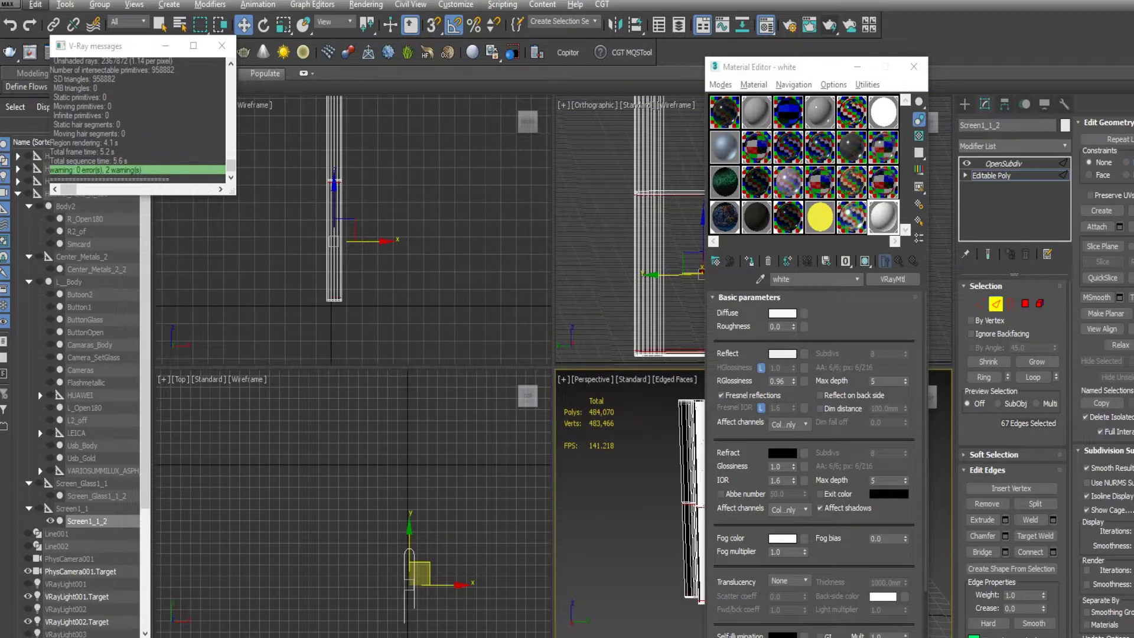
Unhide all hidden phone parts and orbit to a three-quarter view of the phones
right_click(614, 424)
left_click(639, 363)
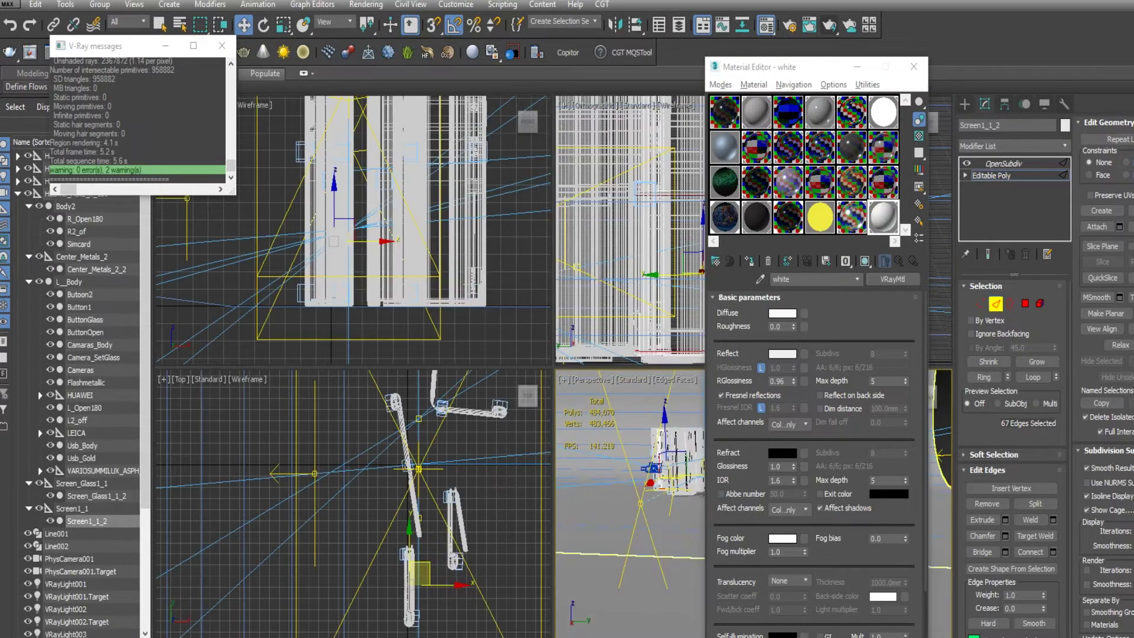
key("alt+q")
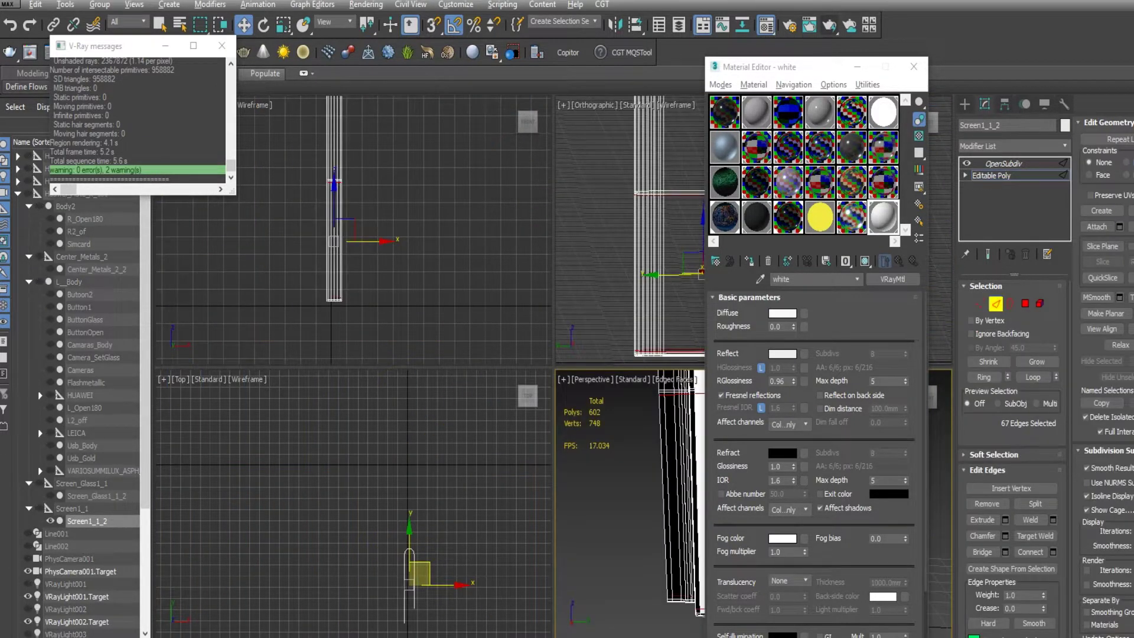
key("alt+w")
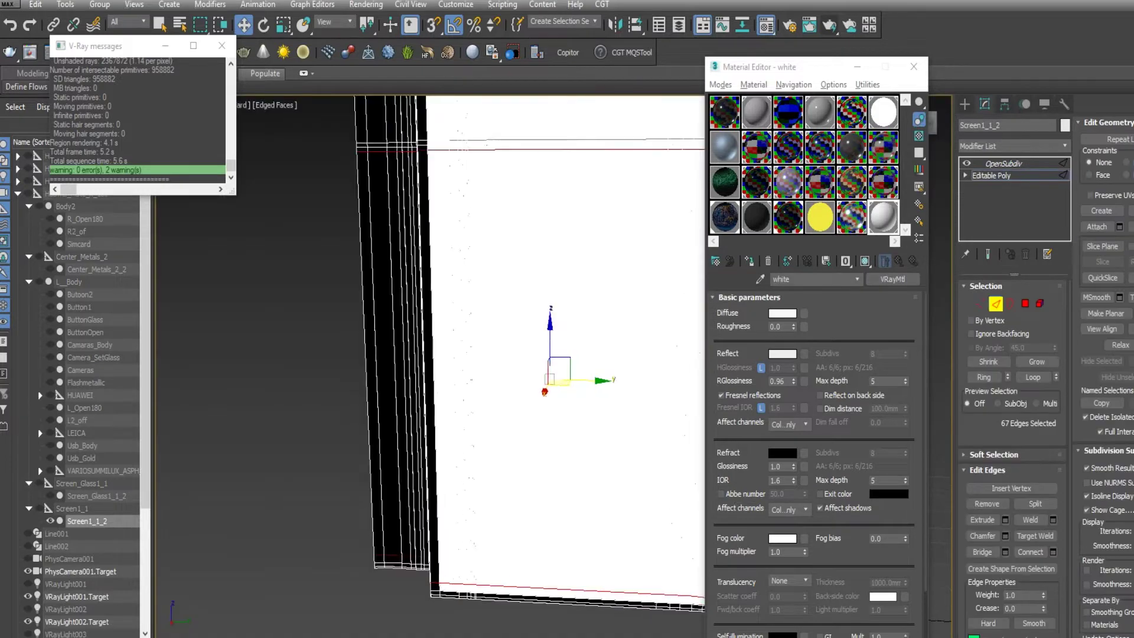
right_click(573, 390)
left_click(596, 339)
scroll(431, 367, "down", 5)
scroll(431, 367, "up", 3)
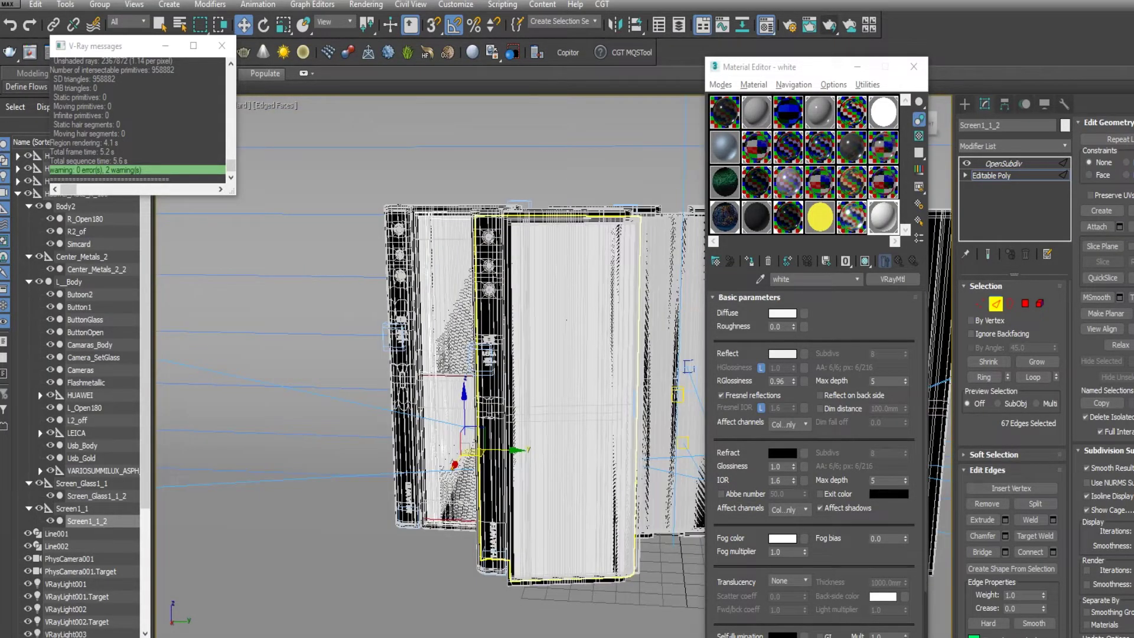
middle_click_drag(455, 354, 491, 360, "alt")
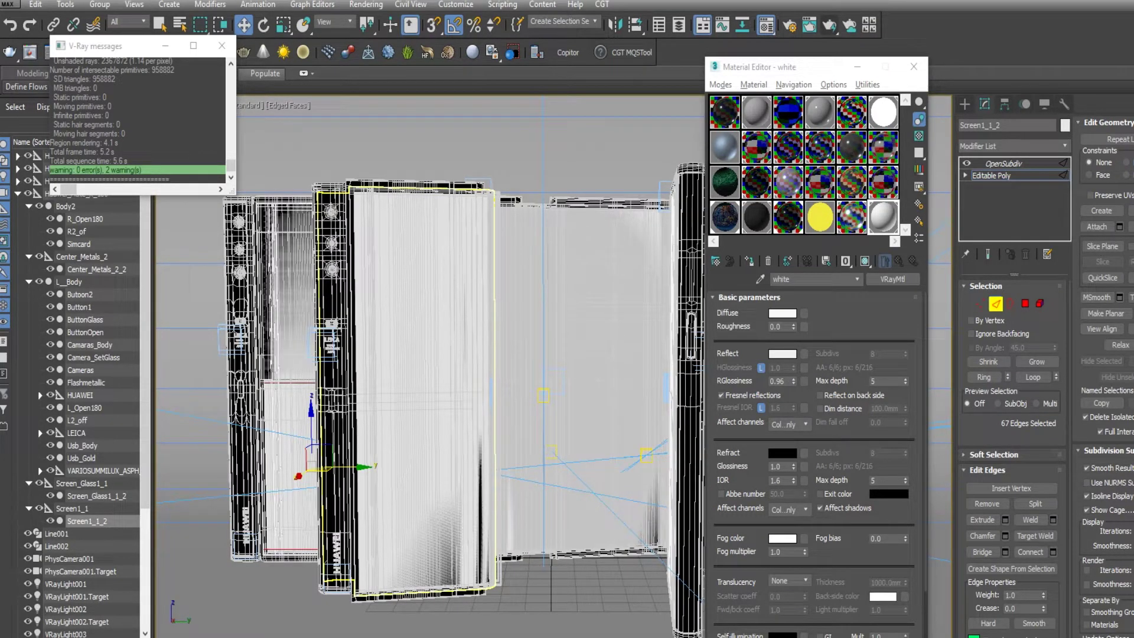
middle_click_drag(431, 366, 479, 360, "alt")
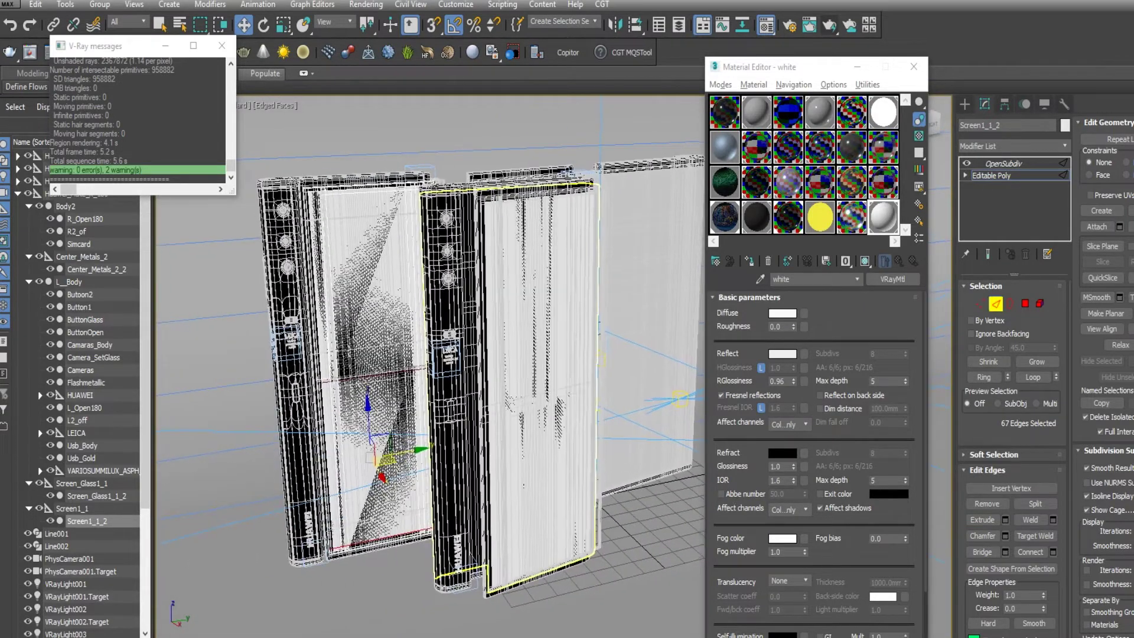
Exit Edge mode on the screen and make the OpenSubdiv modifier current
key("2")
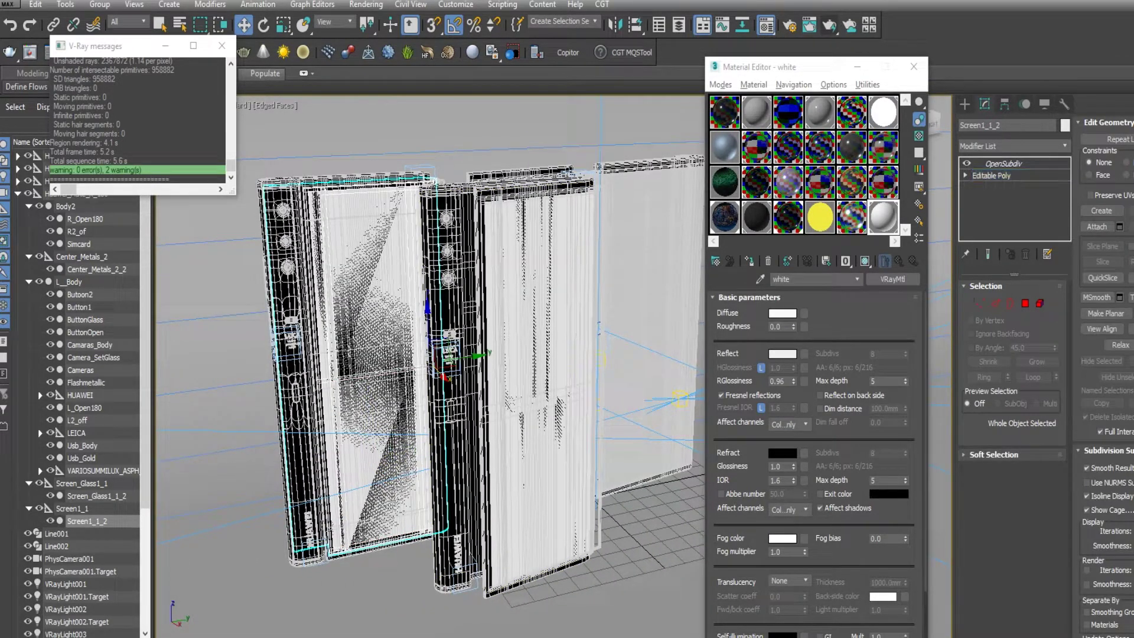
left_click(1004, 163)
mouse_move(472, 354)
middle_mouse_down("alt")
mouse_move(491, 354)
mouse_move(456, 369)
middle_mouse_up("alt")
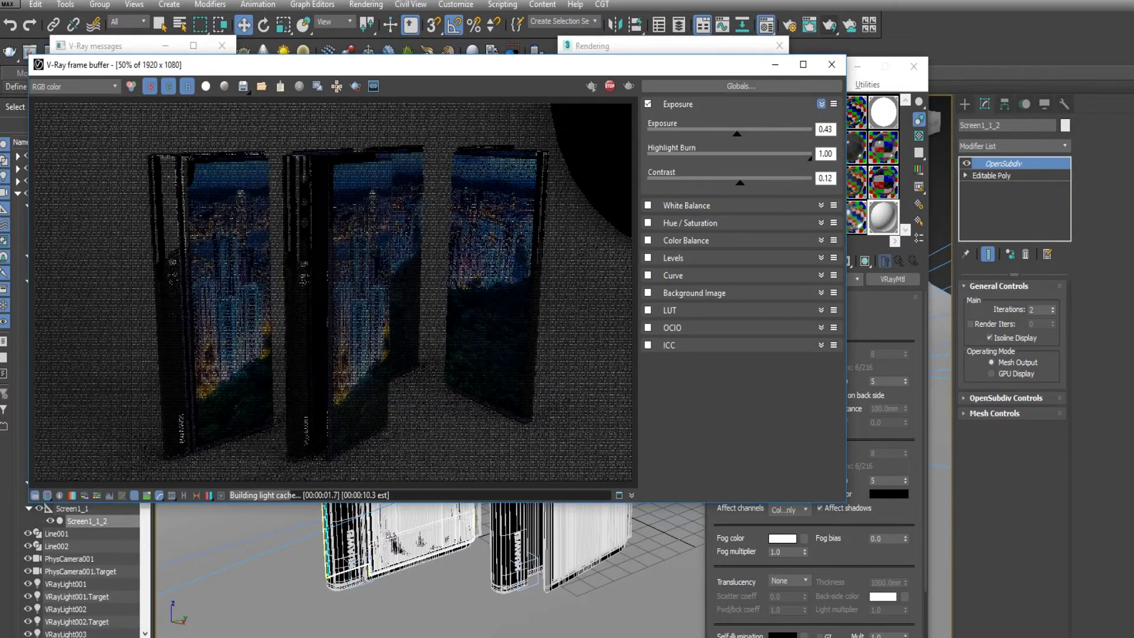
Zoom the V-Ray render to 100% and pan across the three foldable phones
scroll(177, 189, "up", 2)
middle_click_drag(295, 414, 348, 154)
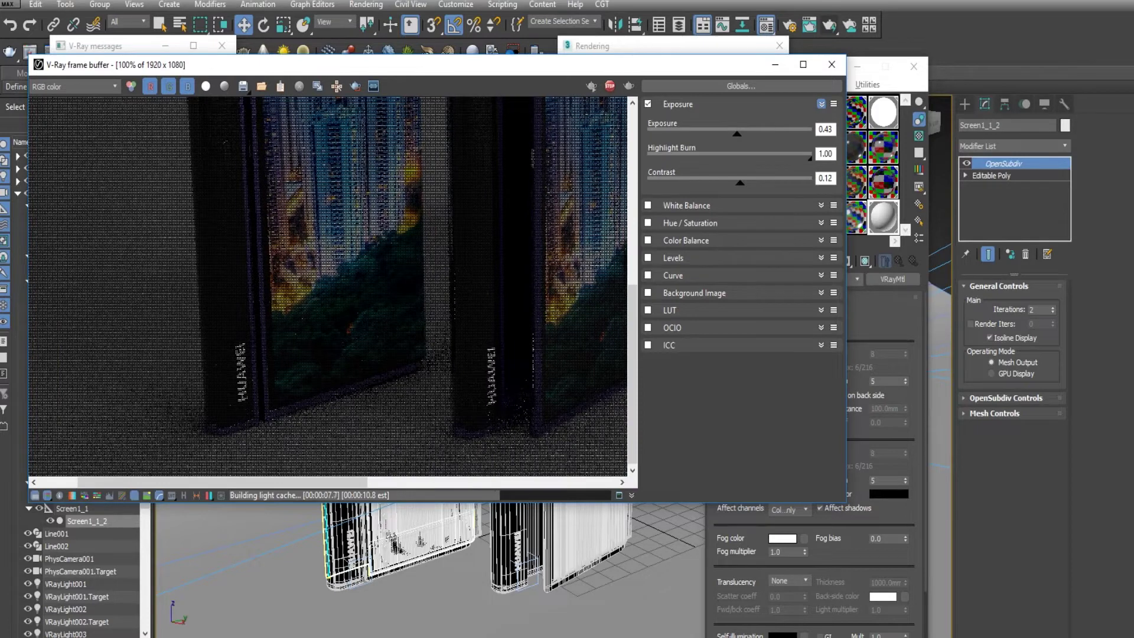
scroll(330, 289, "down", 2)
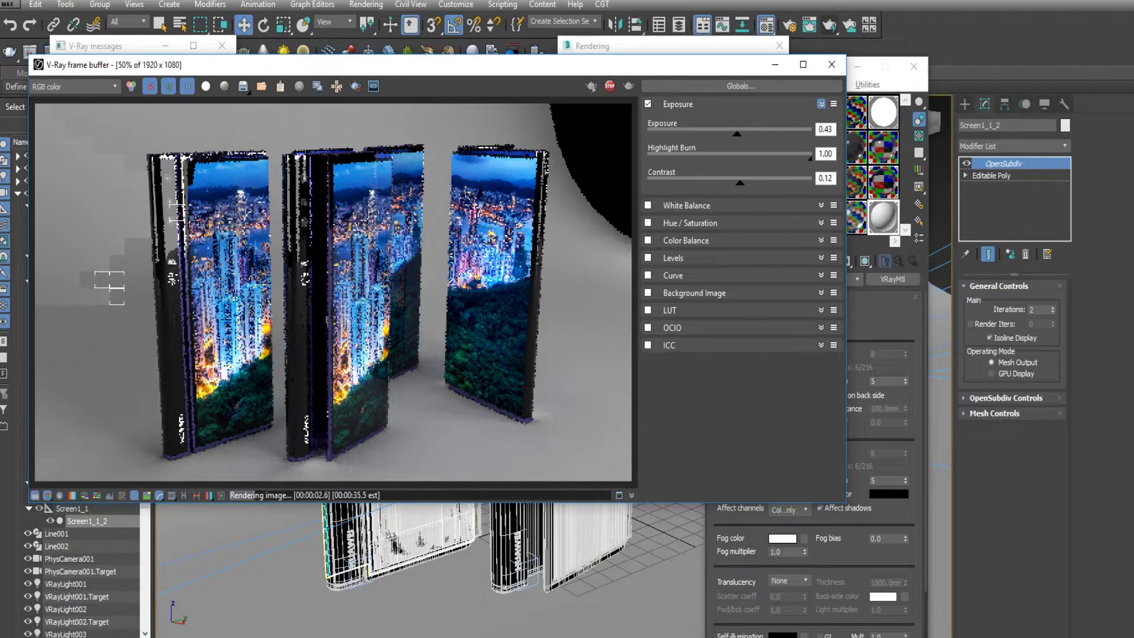
Pan to the LEICA lettering, then toggle exposure correction off and back on to compare
scroll(159, 219, "up", 2)
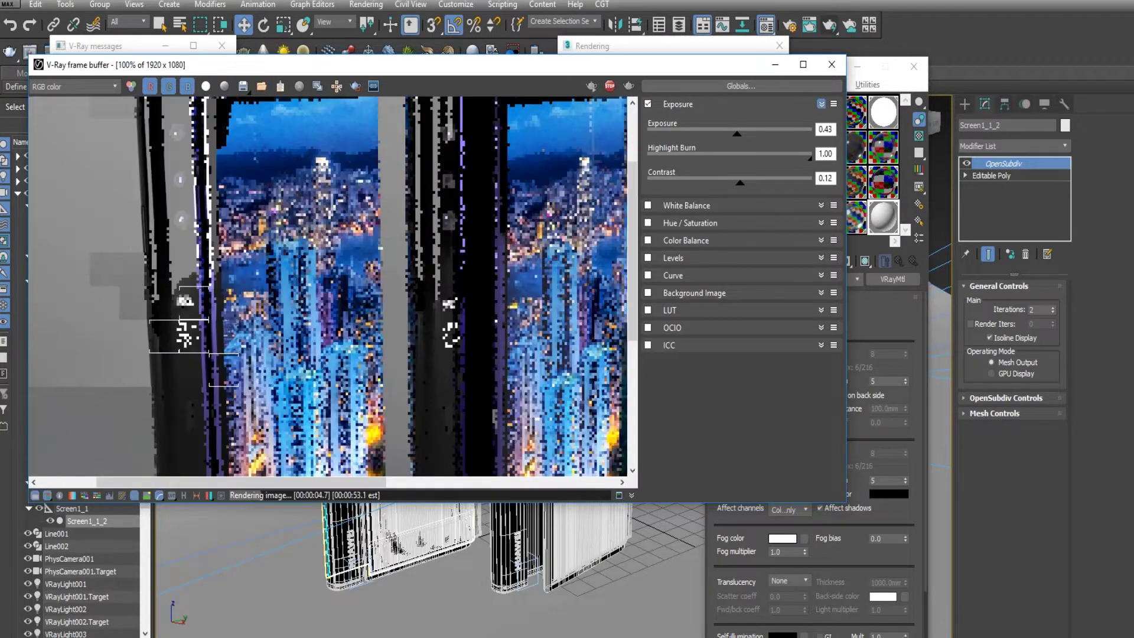
mouse_move(160, 218)
middle_mouse_down()
mouse_move(160, 307)
mouse_move(162, 203)
mouse_move(117, 102)
middle_mouse_up()
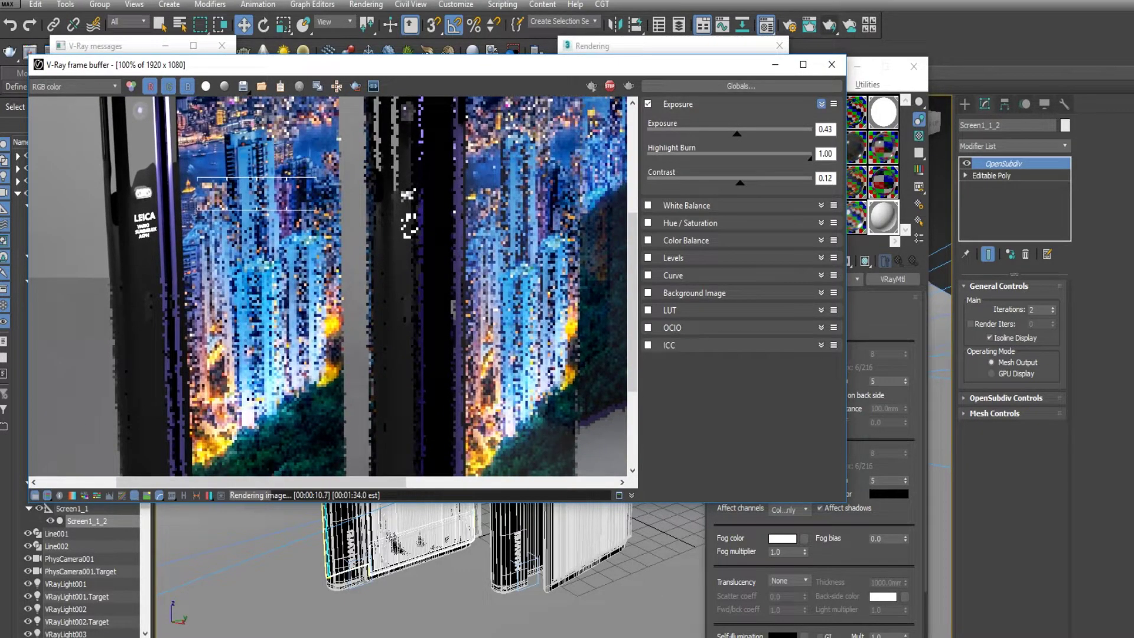
scroll(118, 103, "down", 2)
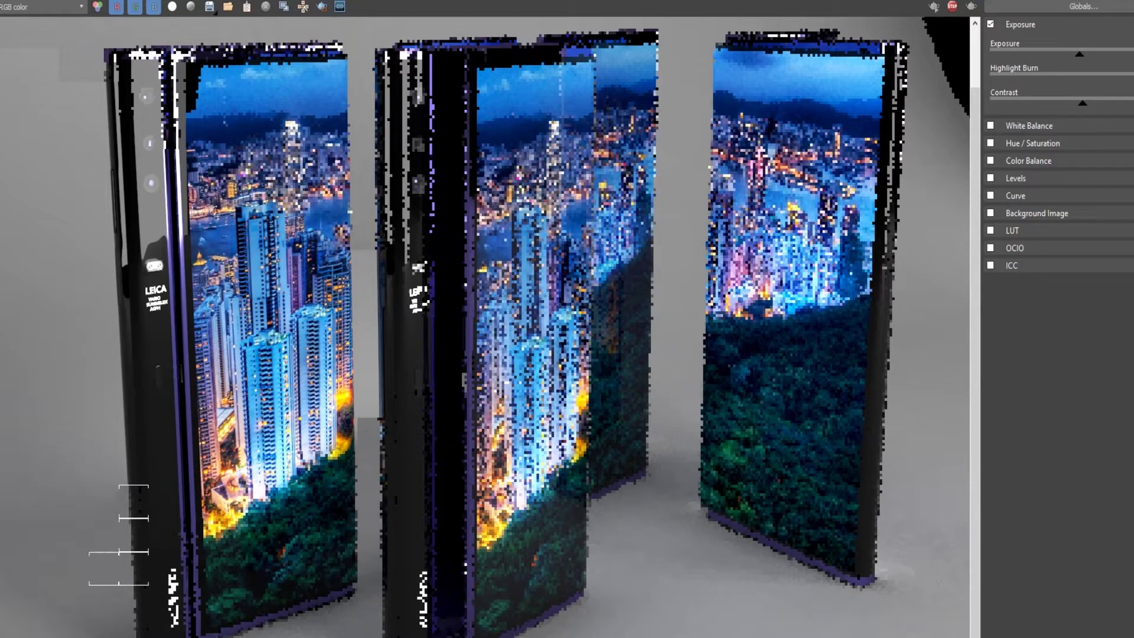
left_click(991, 24)
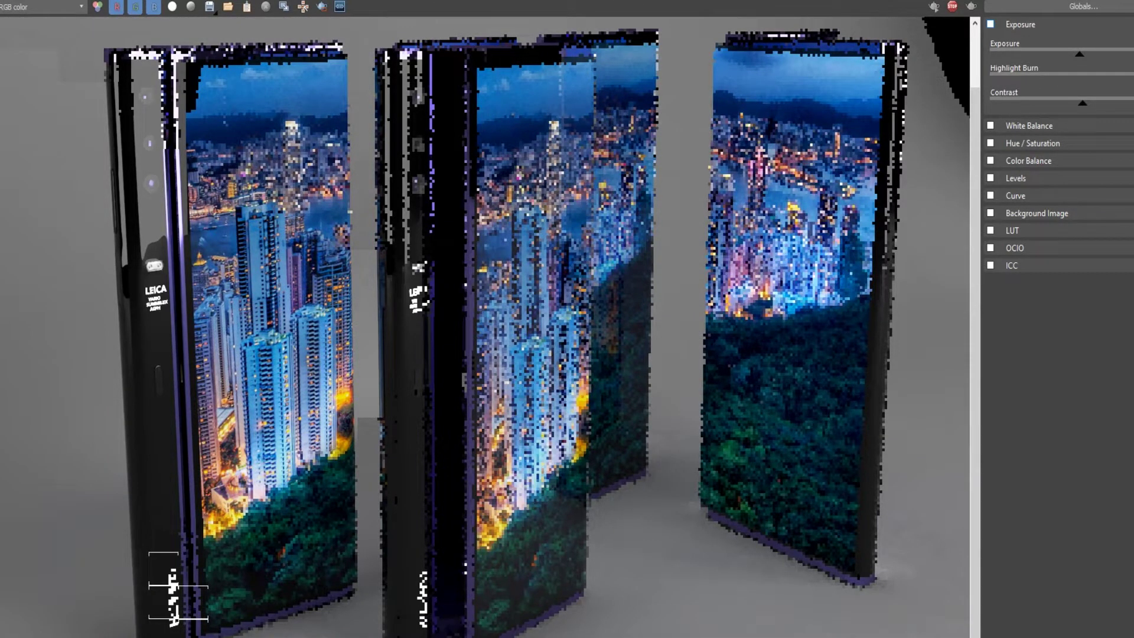
left_click(991, 23)
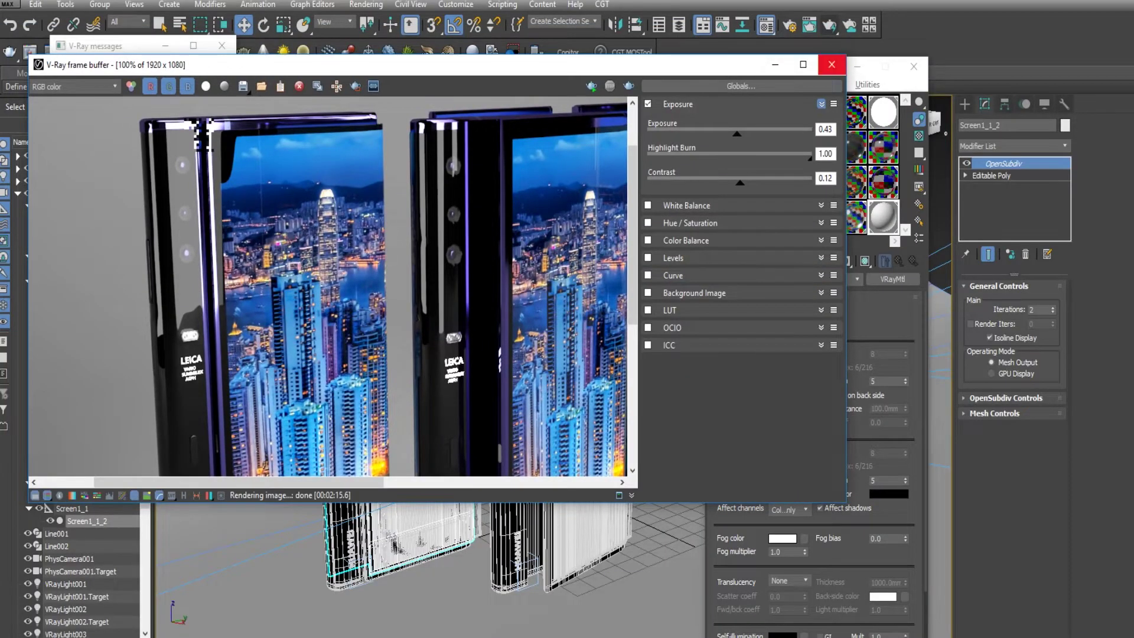
Close the V-Ray frame buffer after the render finishes in about 186 s
left_click(832, 64)
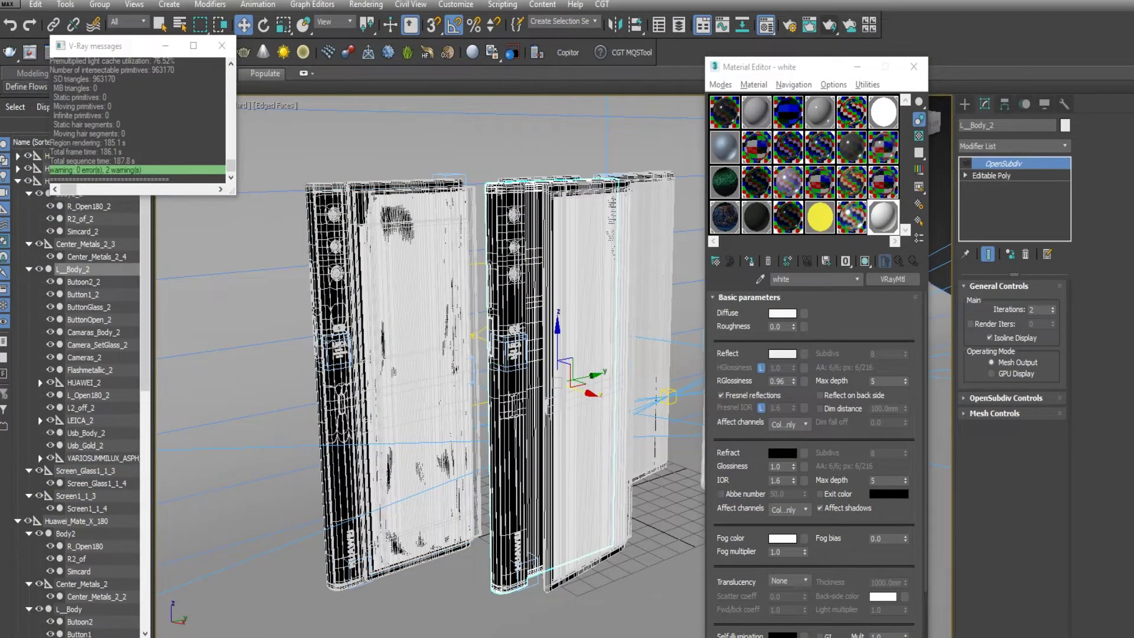
Enable OpenSubdiv smoothing on the middle phone and select its side camera glass strip
left_click(966, 163)
middle_click_drag(555, 286, 484, 282, "alt")
scroll(501, 398, "up", 5)
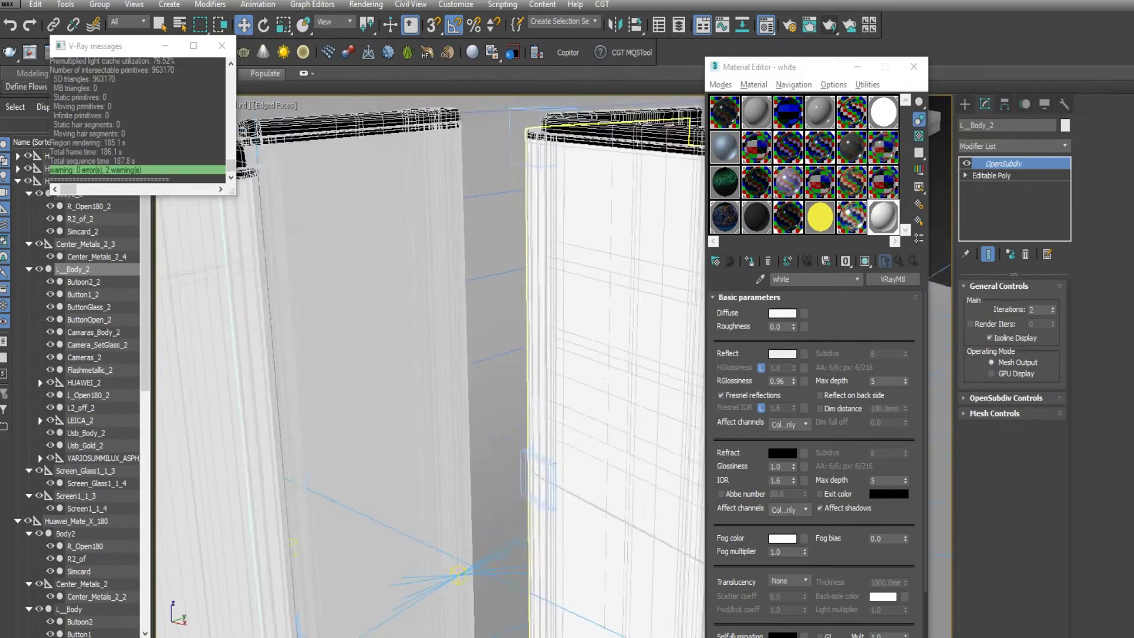
middle_click_drag(501, 398, 449, 396, "alt")
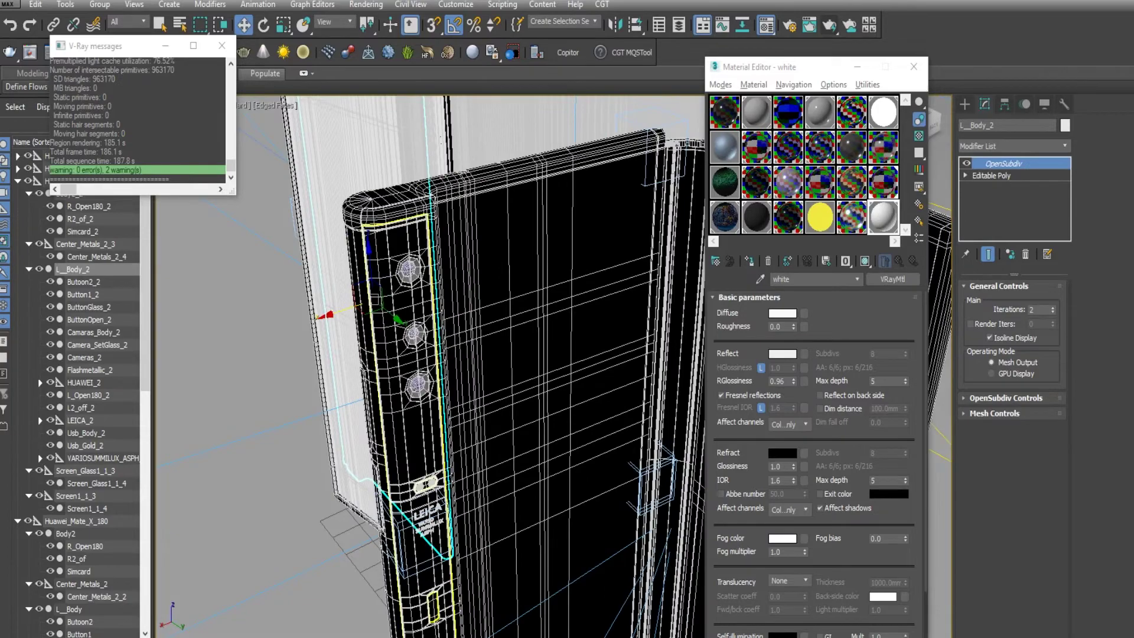
left_click(425, 591)
Select the Screen_Glass1_1_7 screen glass, inspect its edge, and close the Material Editor
mouse_move(426, 413)
middle_mouse_down("alt")
mouse_move(449, 378)
mouse_move(395, 387)
middle_mouse_up("alt")
left_click(342, 355)
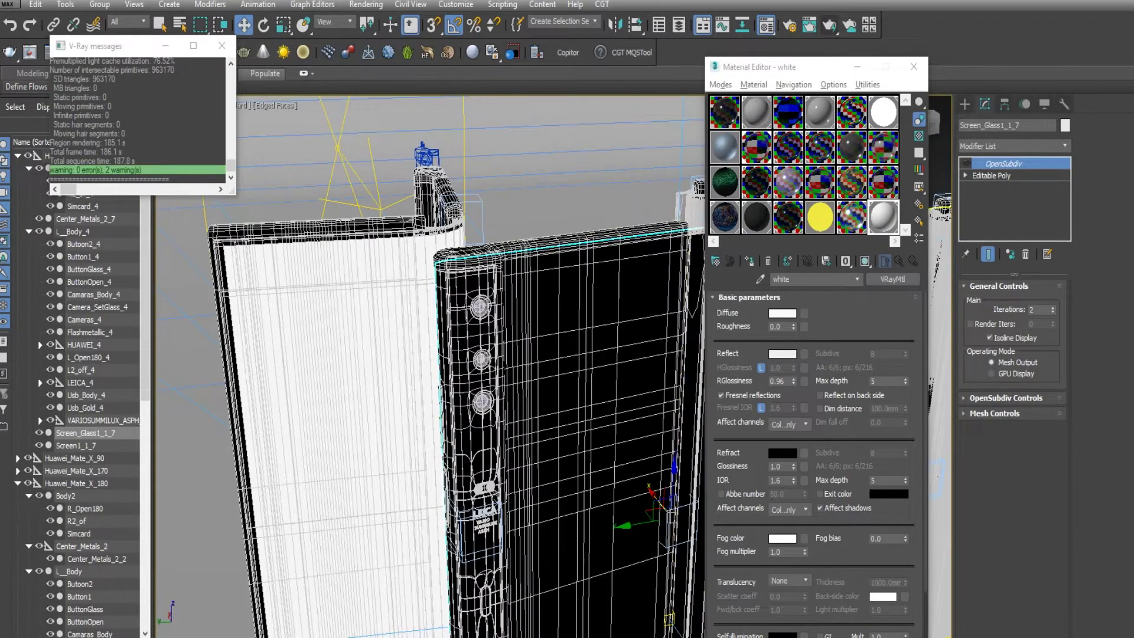
mouse_move(531, 330)
middle_mouse_down("alt")
mouse_move(545, 319)
mouse_move(529, 378)
mouse_move(536, 421)
mouse_move(449, 396)
mouse_move(514, 436)
middle_mouse_up("alt")
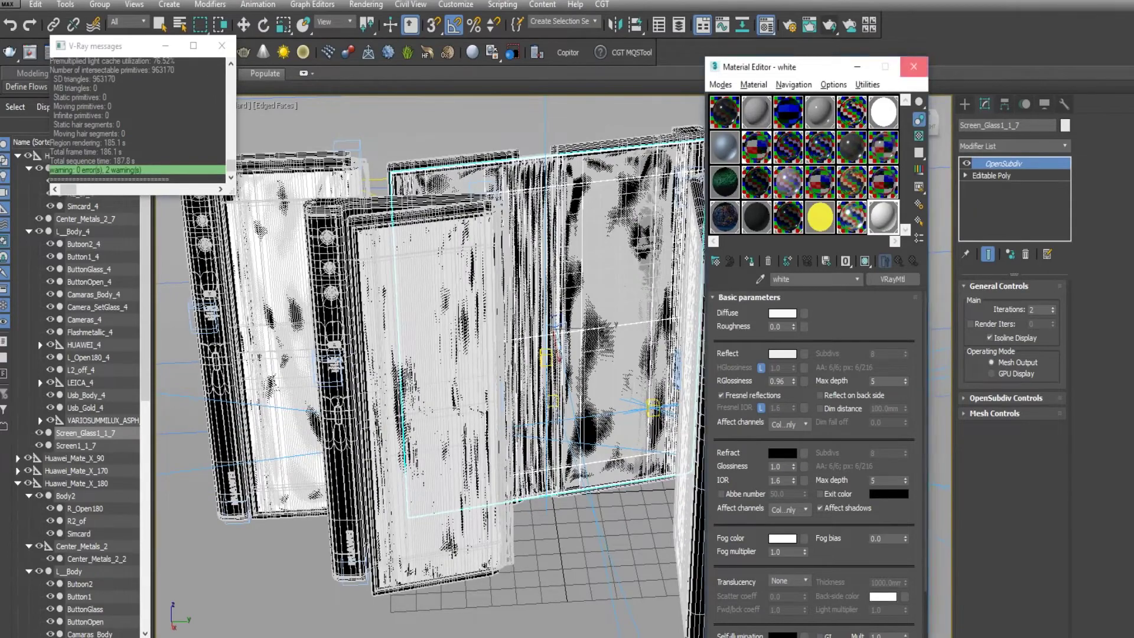
left_click(914, 66)
middle_click_drag(514, 436, 537, 445, "alt")
key("shift+q")
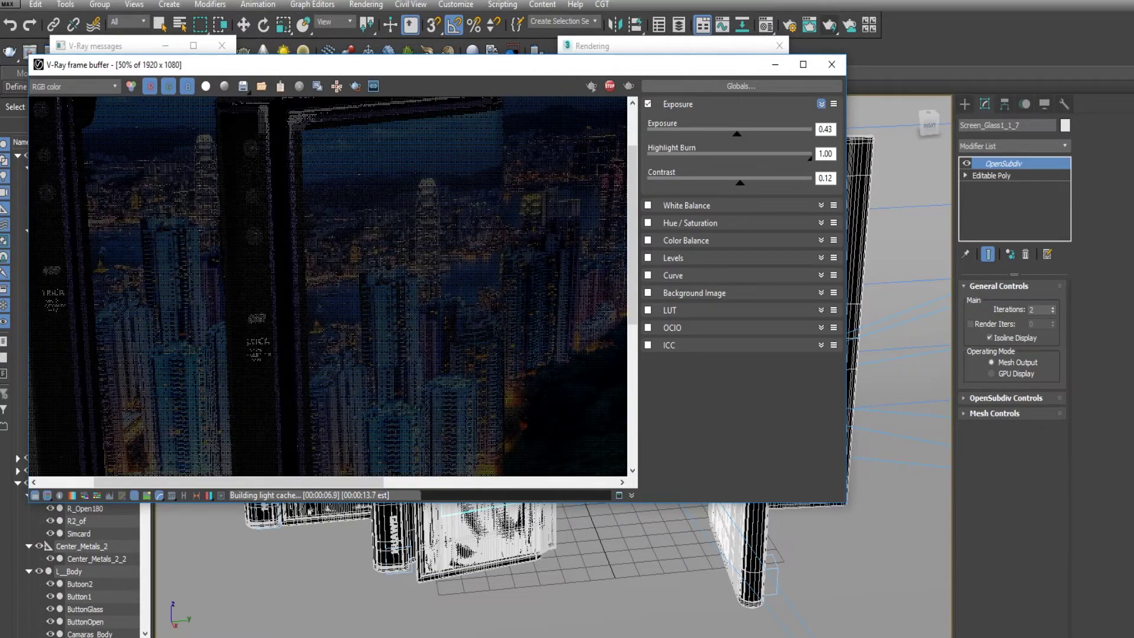
scroll(328, 287, "down", 2)
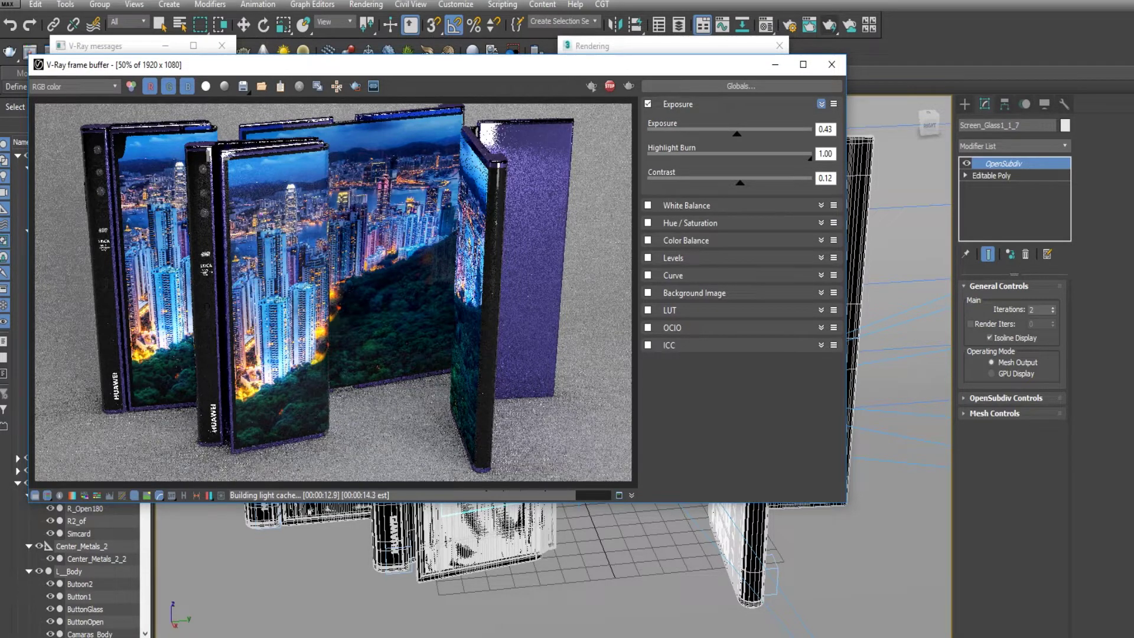
scroll(331, 286, "up", 2)
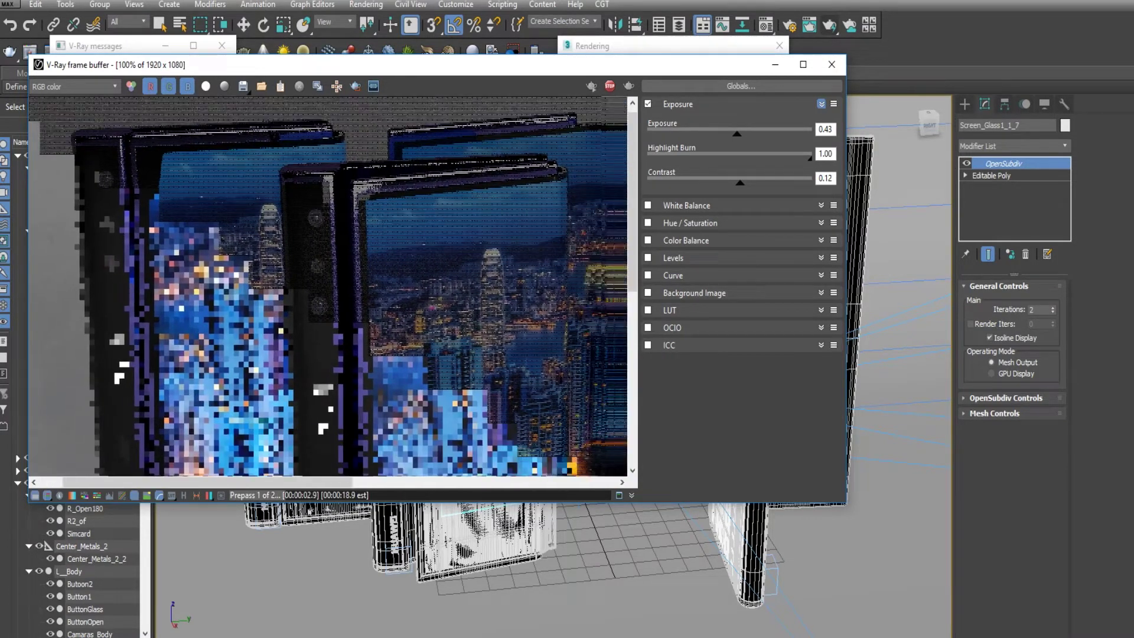
scroll(327, 289, "down", 2)
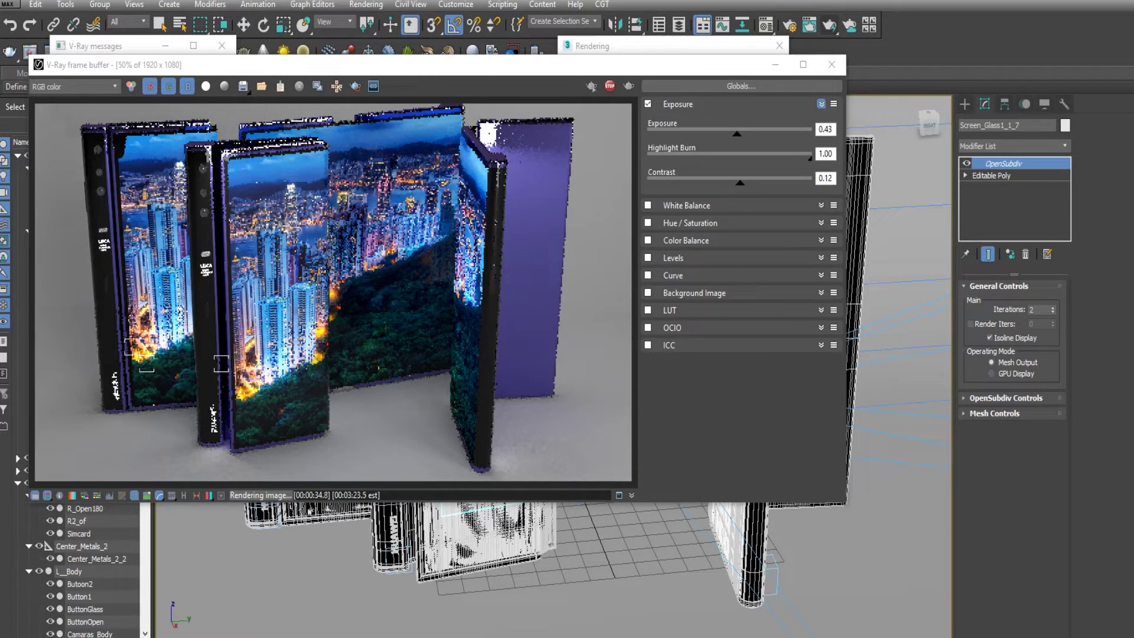
scroll(216, 284, "up", 1)
mouse_move(216, 285)
middle_mouse_down()
mouse_move(253, 291)
mouse_move(389, 227)
middle_mouse_up()
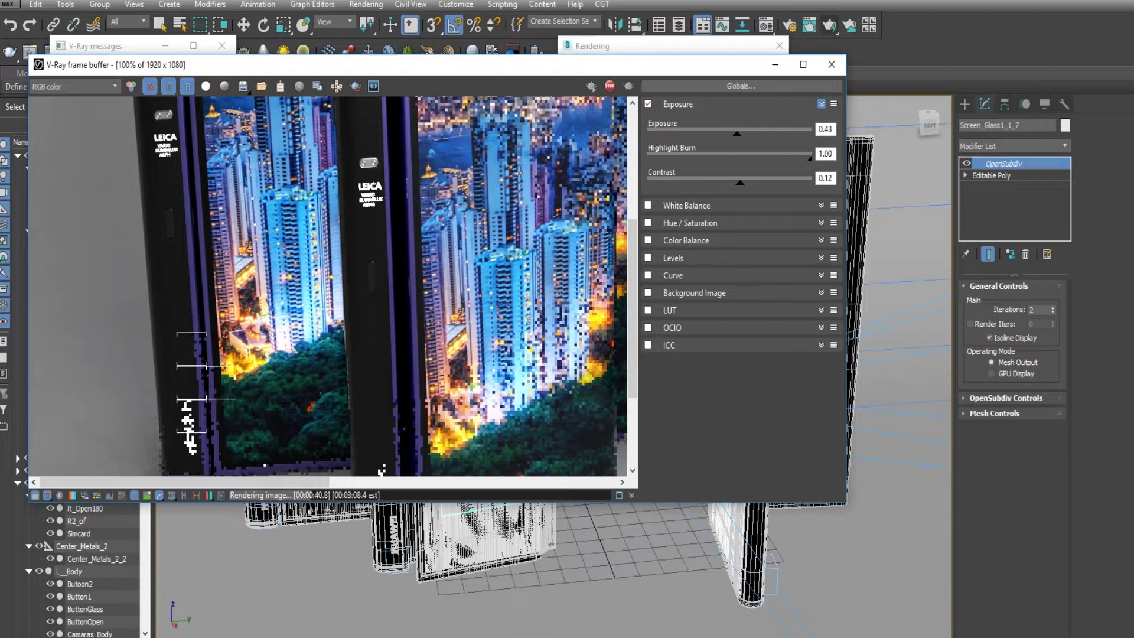
scroll(390, 226, "down", 1)
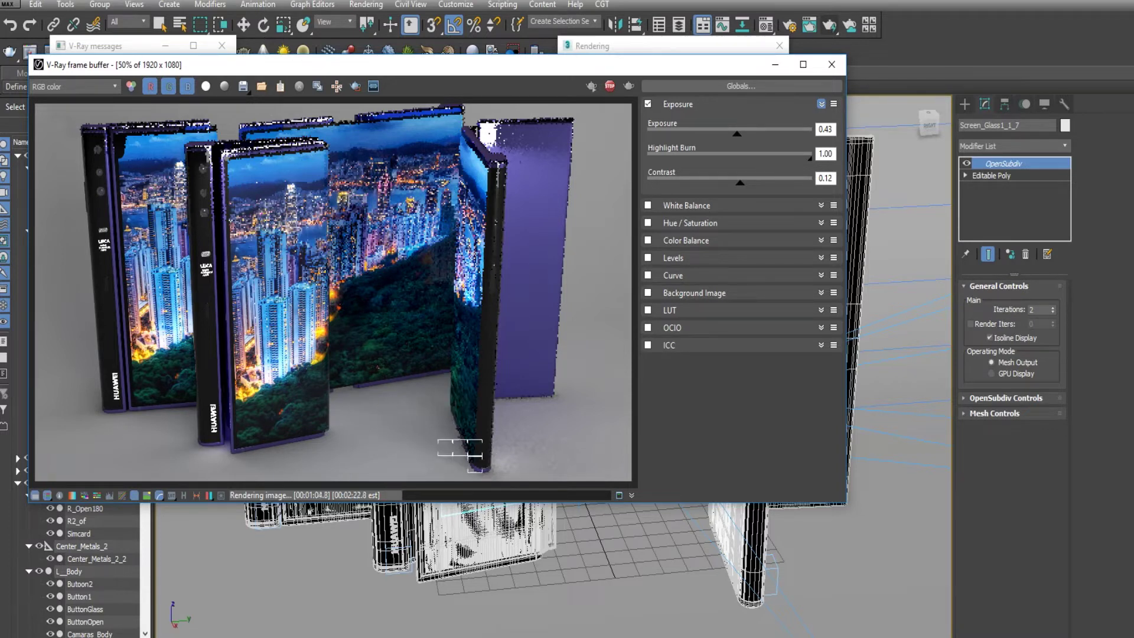
Raise the V-Ray frame buffer exposure value to 0.62
double_click(825, 129)
type("0.62")
key("Return")
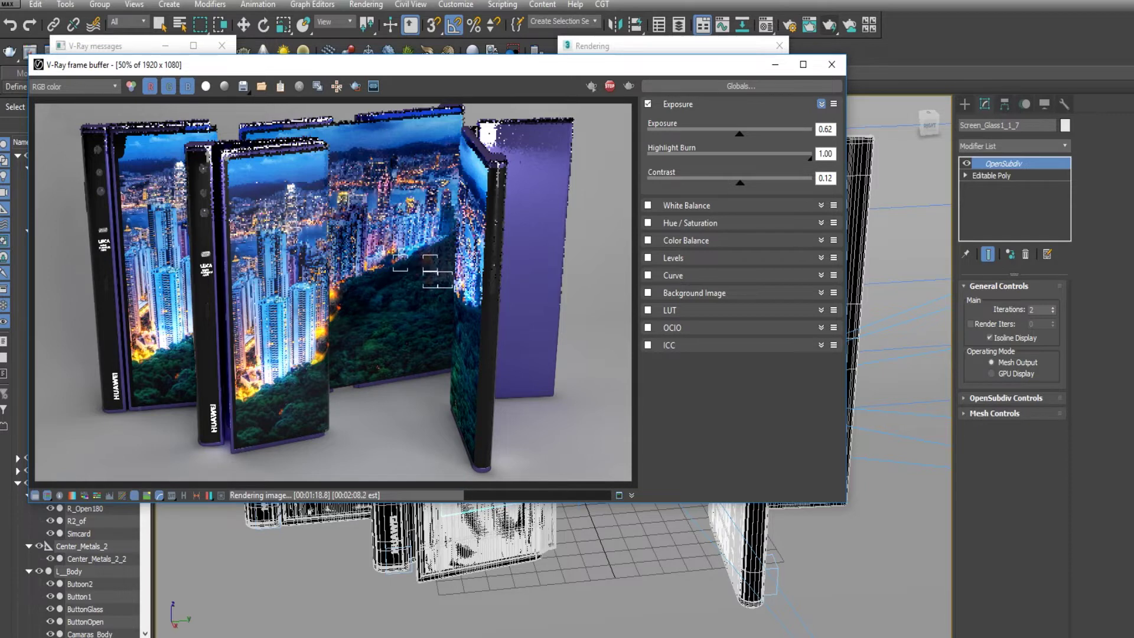
Zoom and pan across the brightened render, bringing the second LEICA phone into view
scroll(334, 292, "up", 1)
middle_click_drag(333, 292, 369, 266)
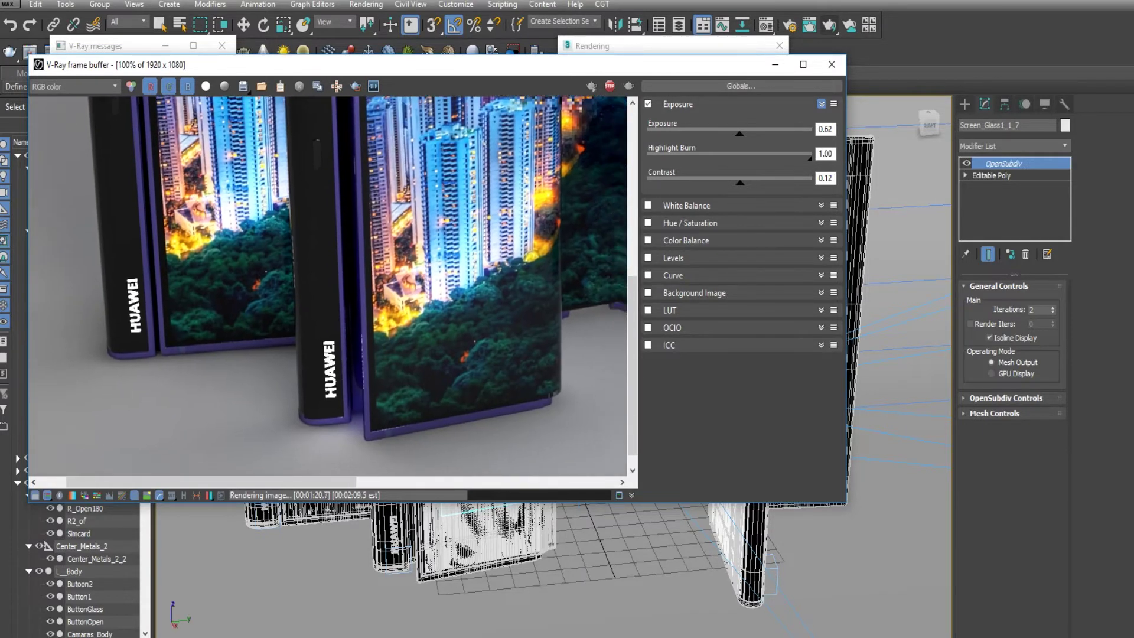
middle_click_drag(413, 295, 248, 272)
middle_click_drag(413, 283, 201, 284)
middle_click_drag(354, 236, 230, 414)
mouse_move(331, 283)
middle_mouse_down()
mouse_move(274, 326)
mouse_move(283, 355)
mouse_move(402, 413)
mouse_move(372, 273)
middle_mouse_up()
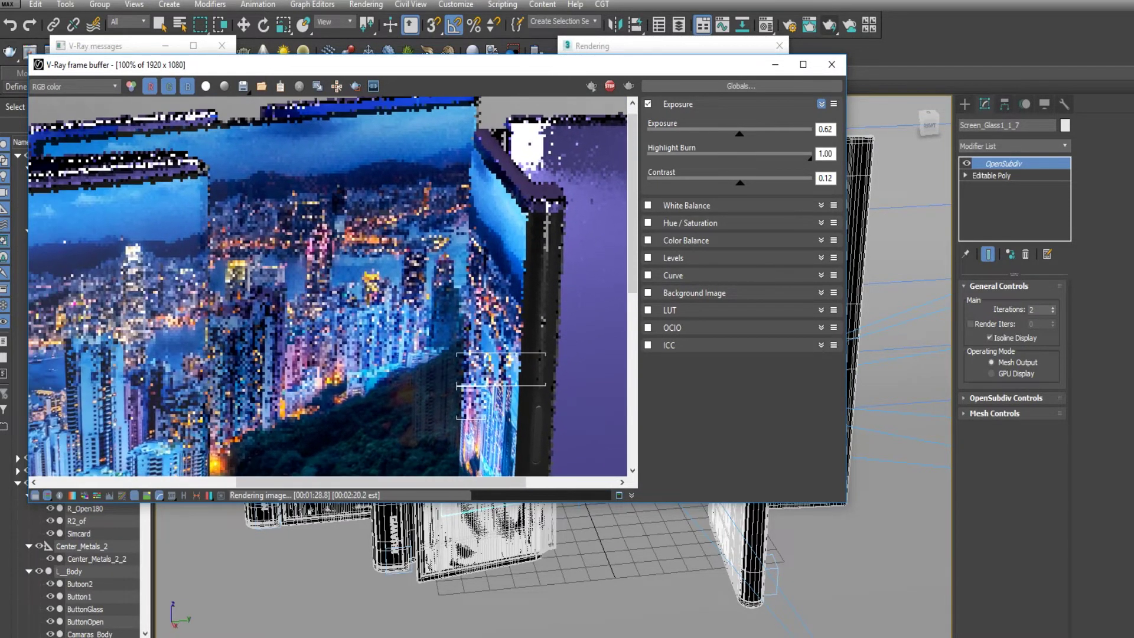
scroll(330, 289, "down", 2)
scroll(467, 292, "up", 2)
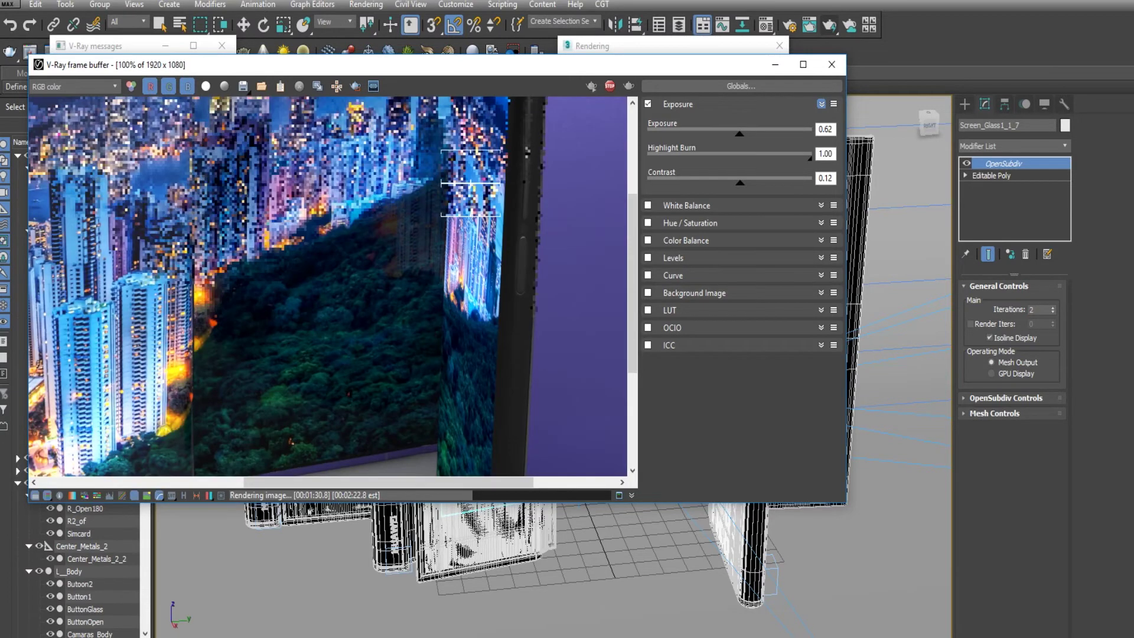
mouse_move(331, 283)
middle_mouse_down()
mouse_move(342, 284)
mouse_move(337, 301)
mouse_move(549, 295)
middle_mouse_up()
mouse_move(354, 266)
middle_mouse_down()
mouse_move(407, 277)
mouse_move(538, 434)
mouse_move(532, 308)
mouse_move(469, 190)
middle_mouse_up()
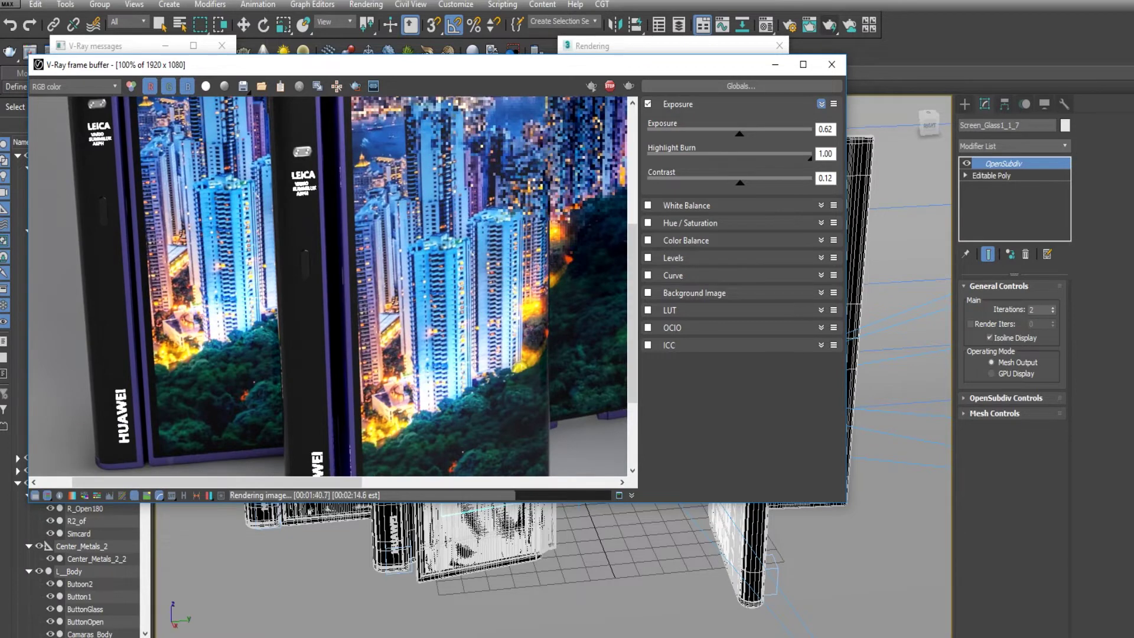
scroll(333, 292, "down", 1)
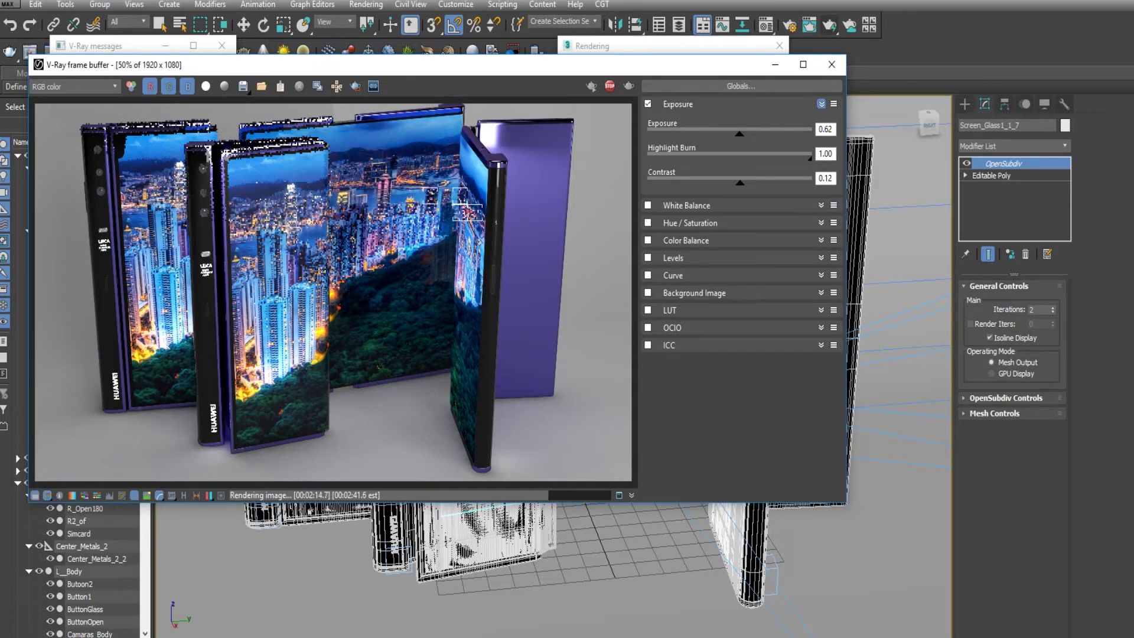
scroll(490, 224, "up", 1)
mouse_move(325, 284)
middle_mouse_down()
mouse_move(242, 360)
mouse_move(366, 372)
mouse_move(434, 334)
mouse_move(431, 260)
middle_mouse_up()
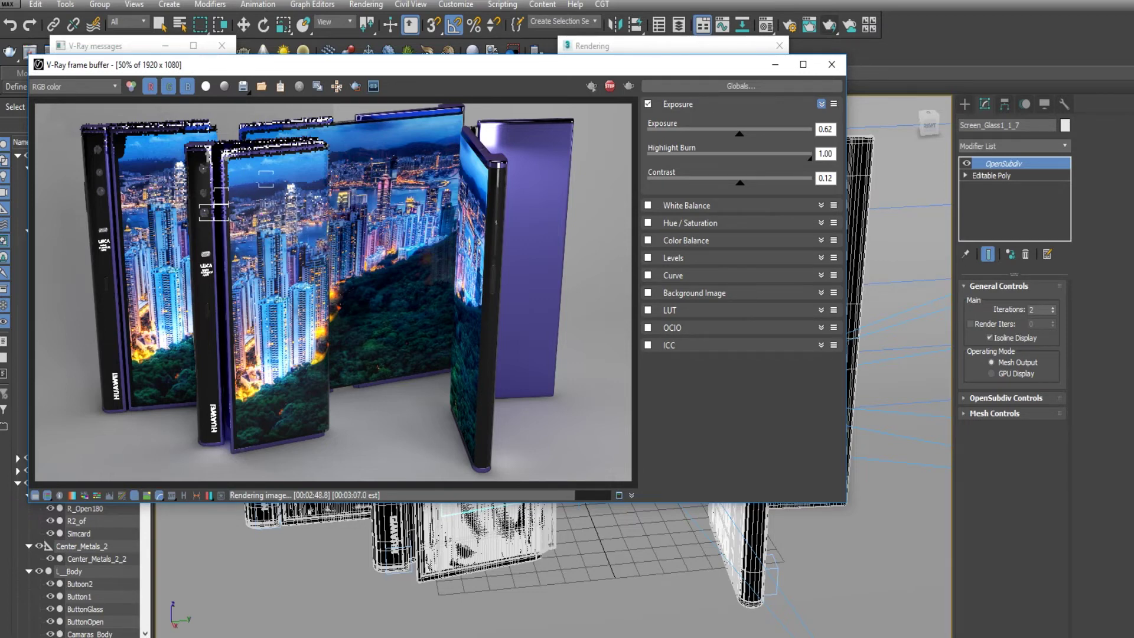
scroll(205, 183, "up", 2)
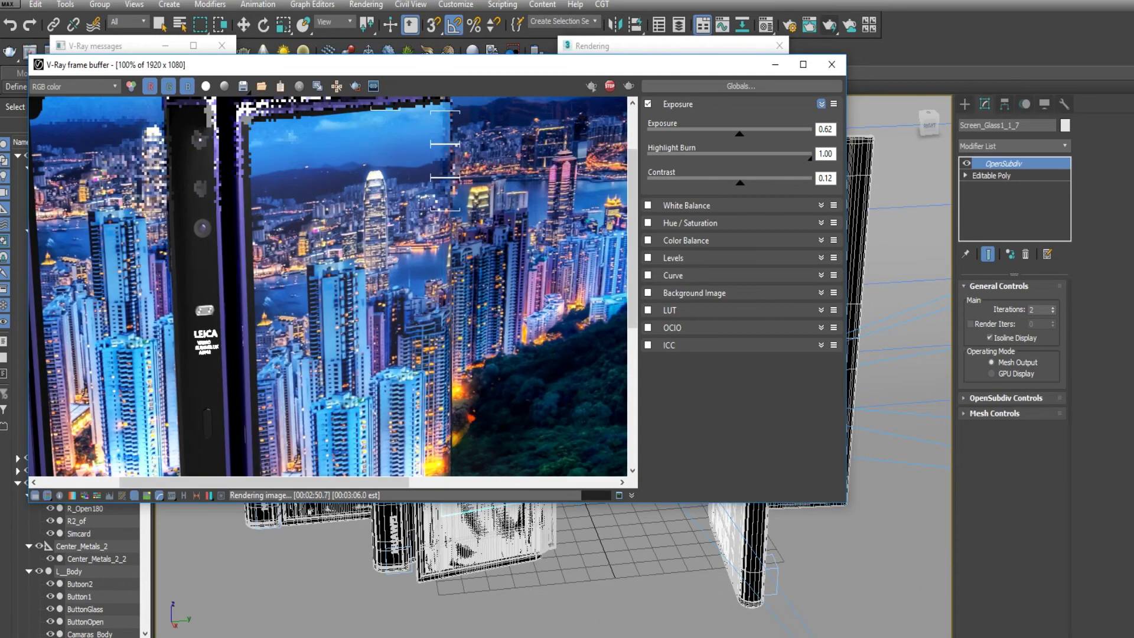
mouse_move(206, 183)
middle_mouse_down()
mouse_move(213, 270)
mouse_move(328, 258)
middle_mouse_up()
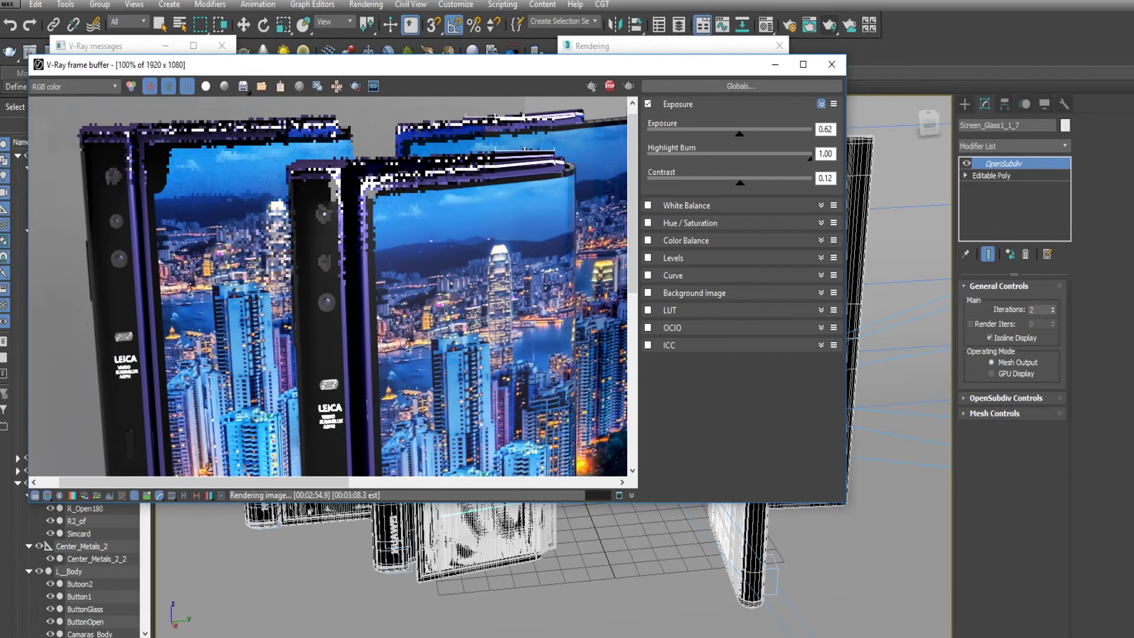
scroll(107, 228, "up", 1)
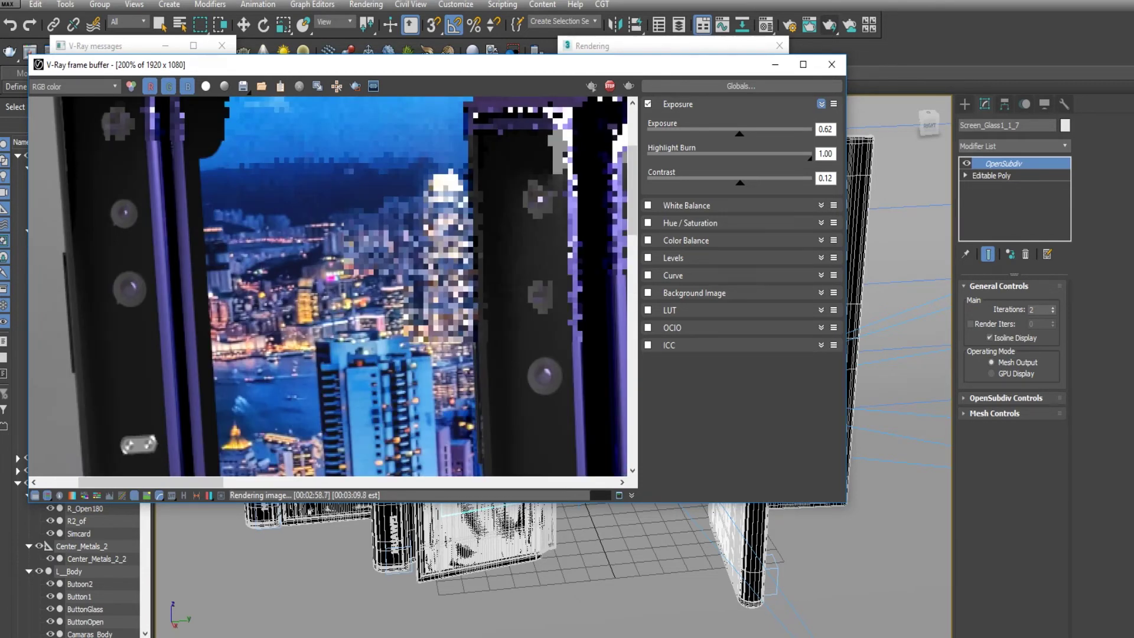
middle_click_drag(295, 266, 350, 266)
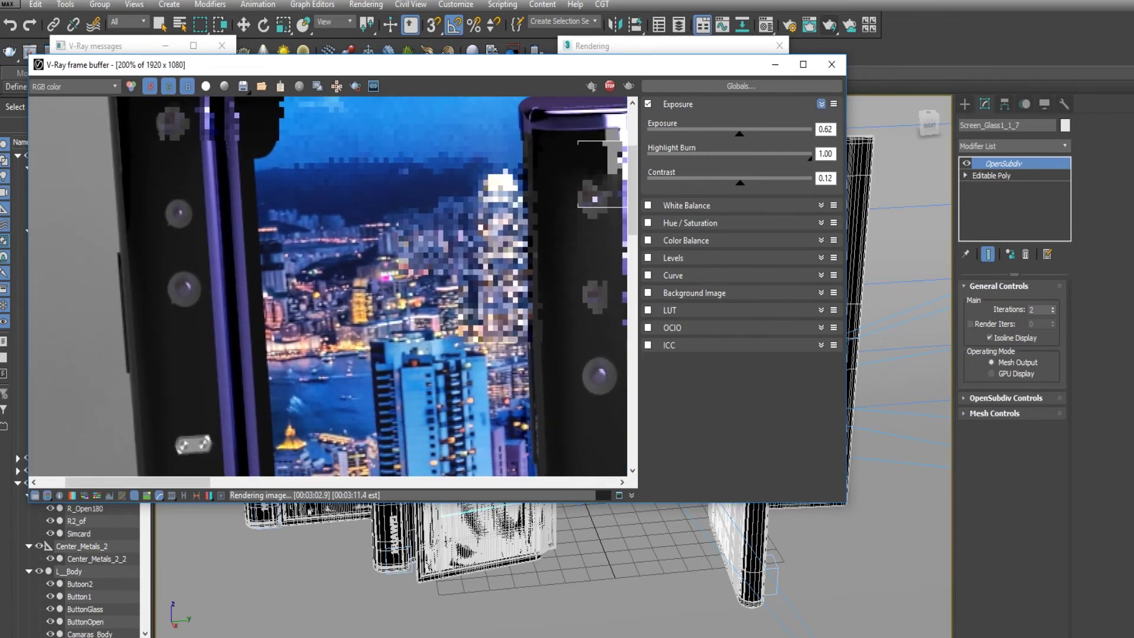
middle_click_drag(350, 266, 327, 277)
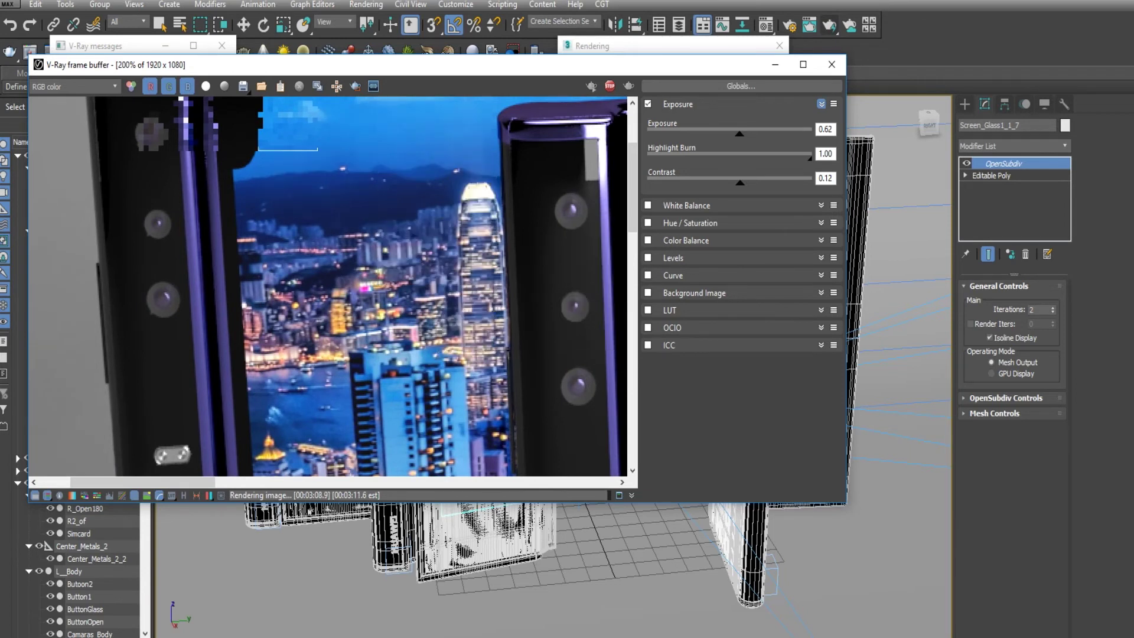
middle_click_drag(413, 266, 331, 312)
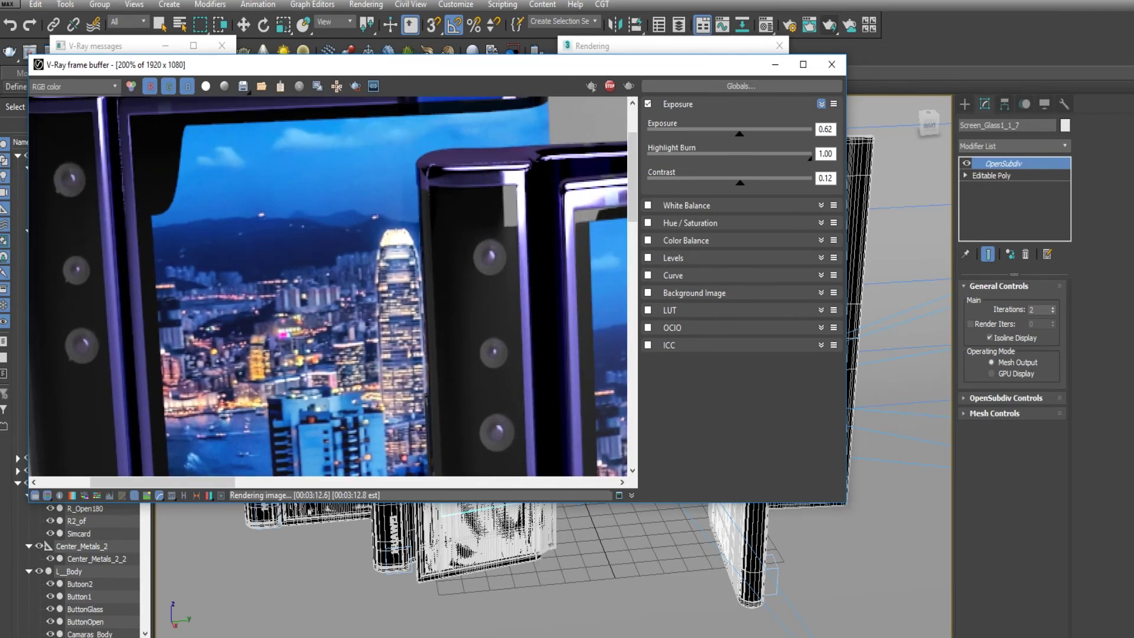
scroll(327, 286, "down", 1)
scroll(328, 287, "down", 1)
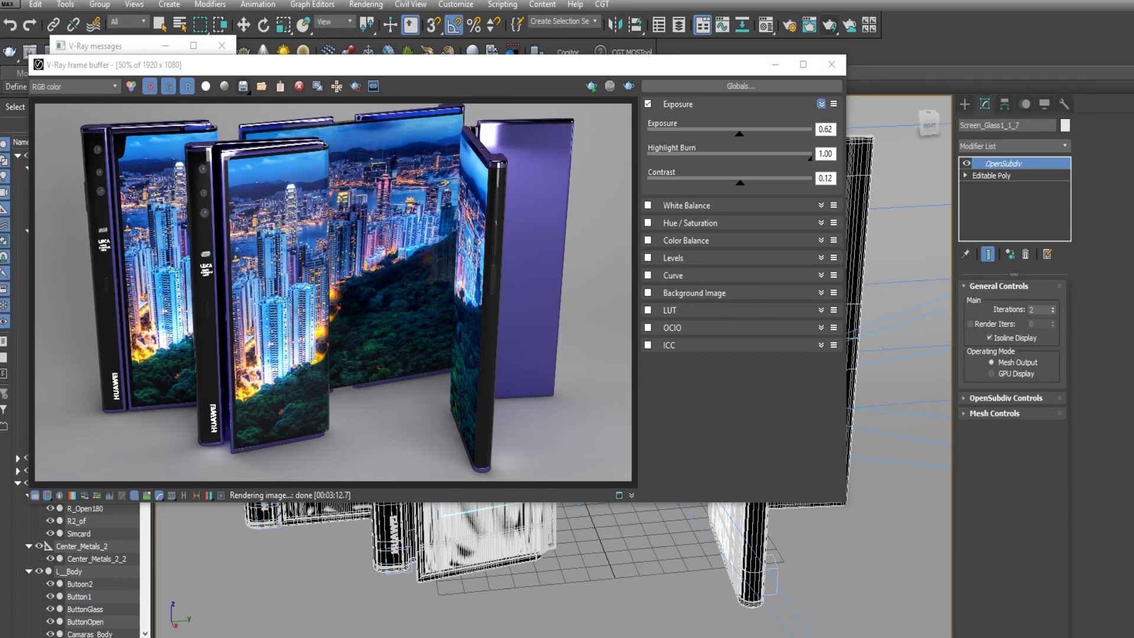
Save the current render as 'test1' in JPEG format, accepting the quality options
left_click(243, 86)
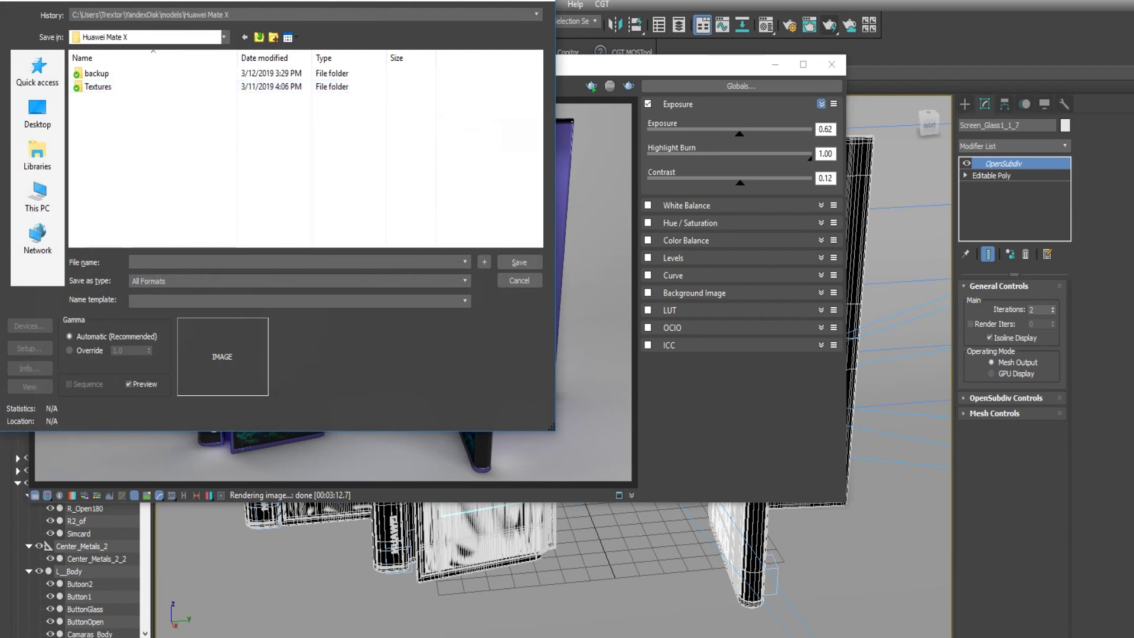
type("test")
type("1")
left_click(300, 281)
left_click(236, 382)
left_click(519, 262)
left_click(240, 291)
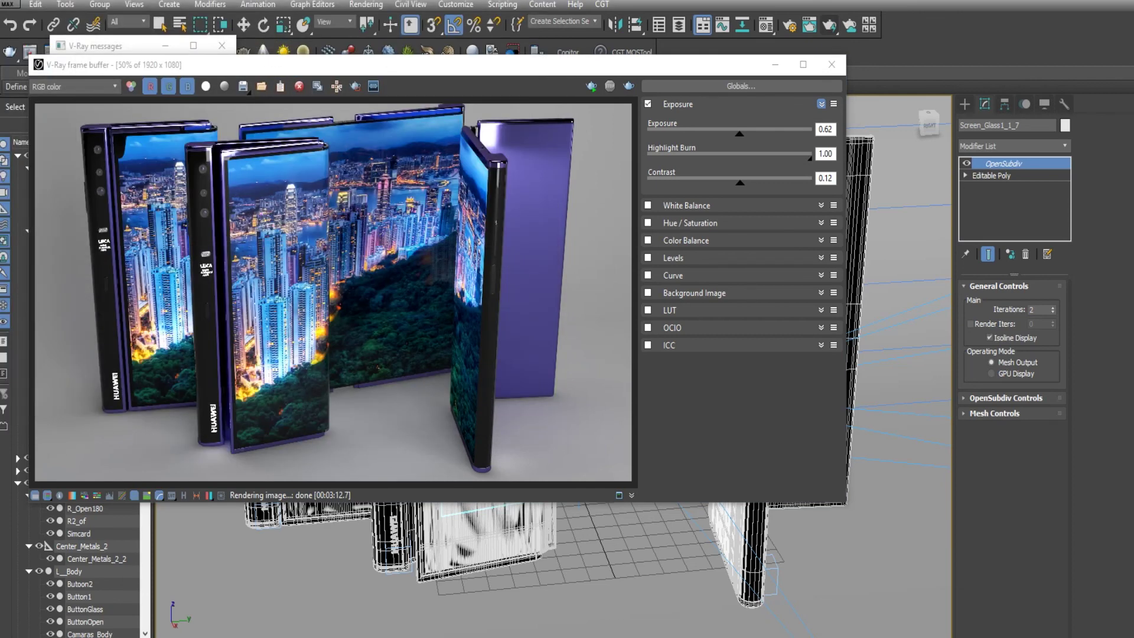